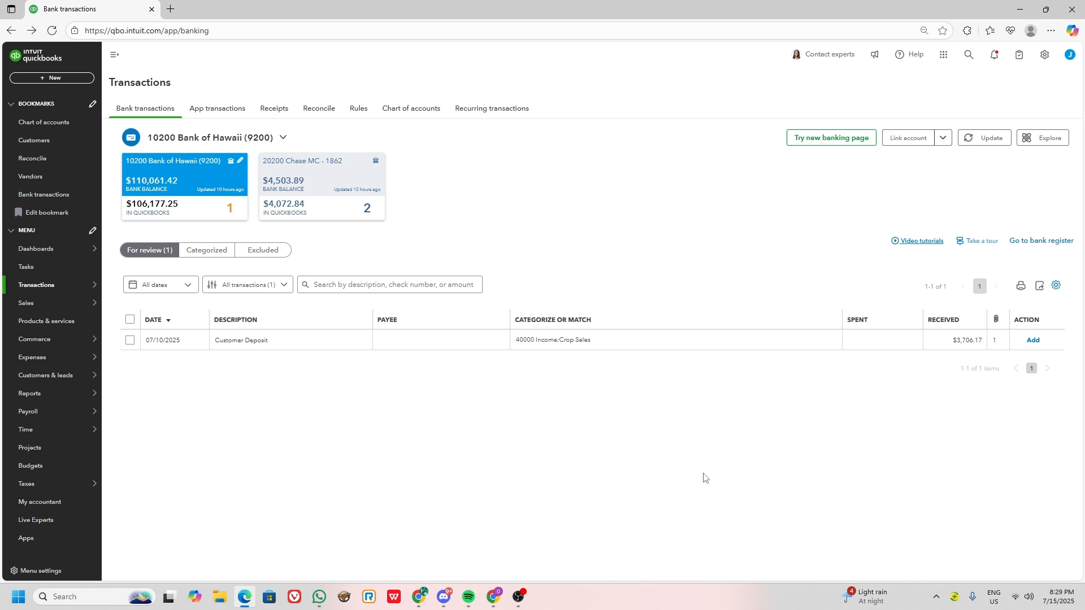
# Switch to the FGH Deposit Record spreadsheet and select the invoice numbers in cells C3:C8 for review.
pyautogui.hotkey('alt', 'Tab')
pyautogui.hotkey('alt', 'Tab')
pyautogui.hotkey('alt', 'Tab')
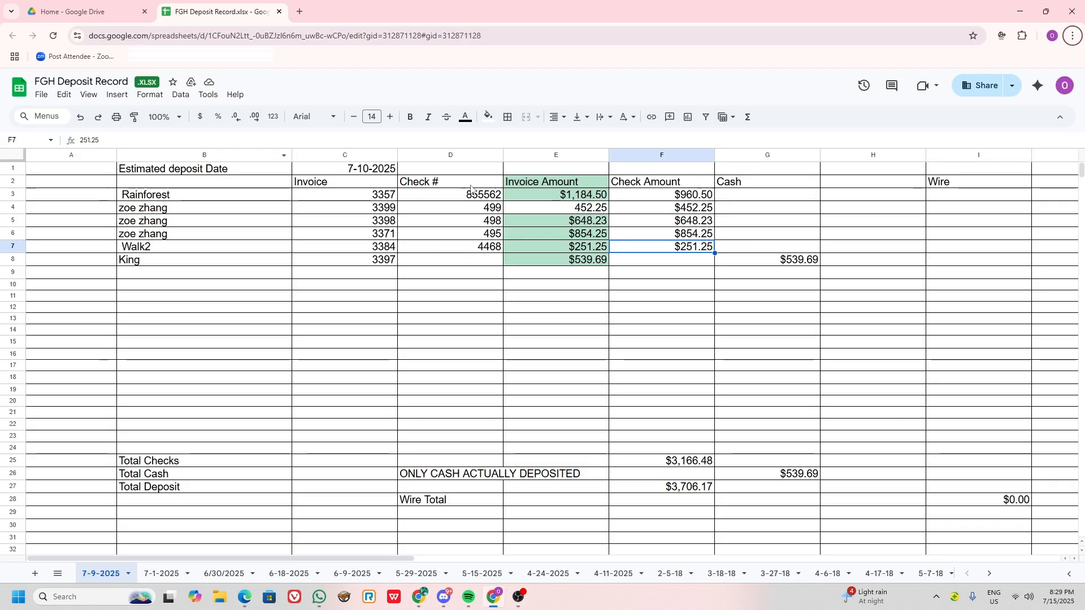
pyautogui.moveTo(367, 201); pyautogui.dragTo(363, 270)
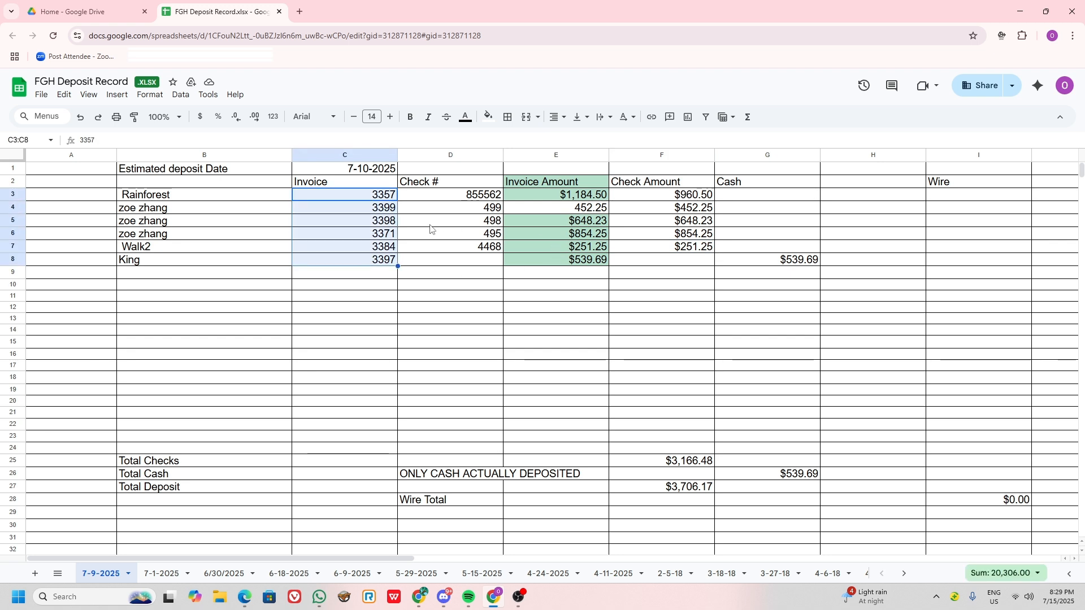
# Switch back to QuickBooks, start a new received customer payment and open its search by invoice number.
pyautogui.hotkey('alt', 'Tab')
pyautogui.hotkey('alt', 'Tab')
pyautogui.hotkey('alt', 'Tab')
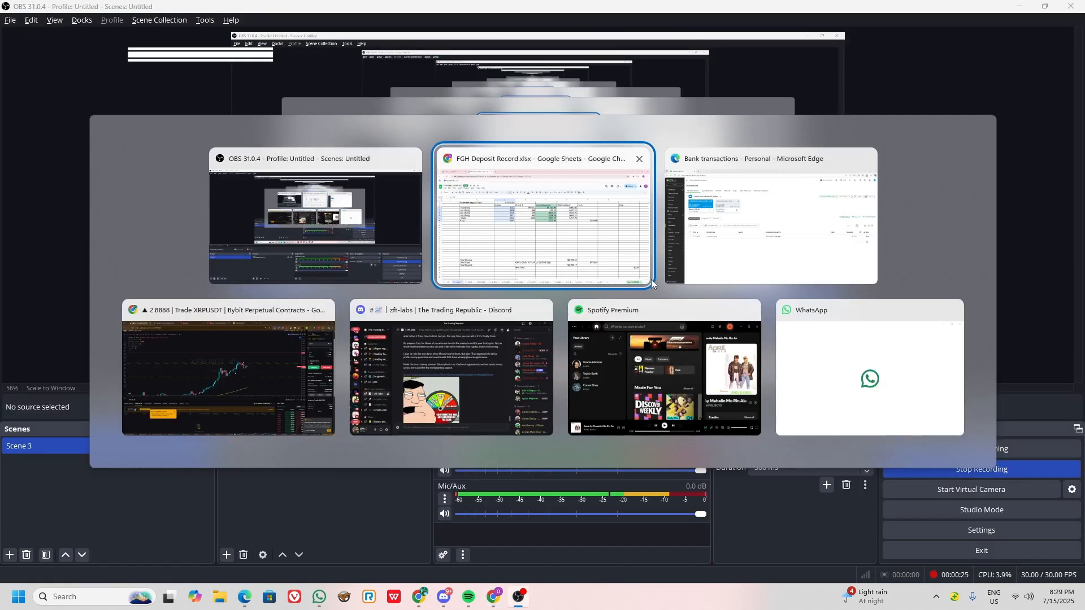
pyautogui.click(26, 78)
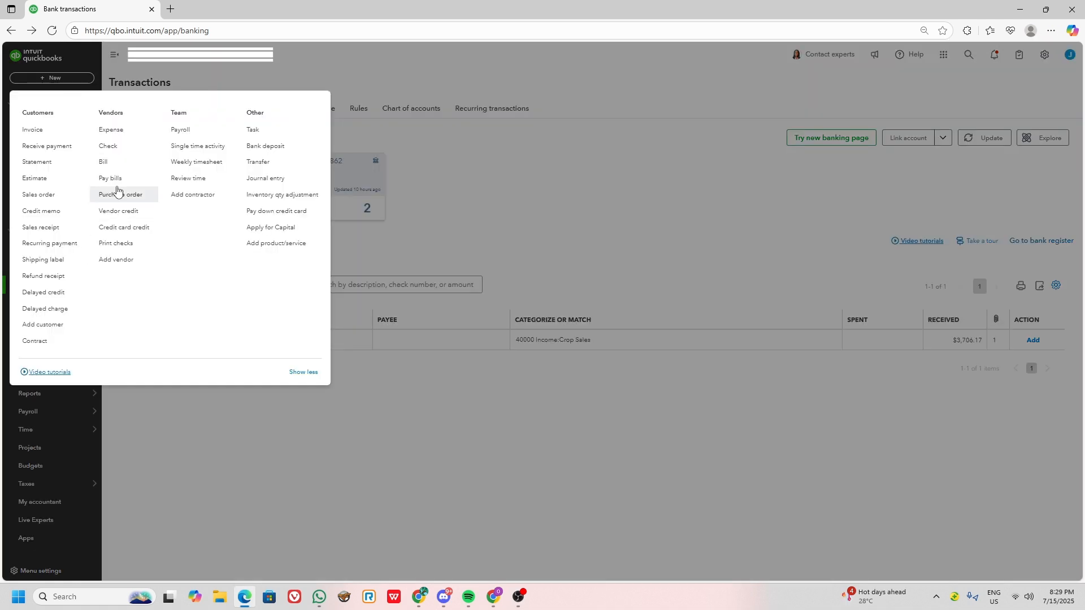
pyautogui.click(45, 144)
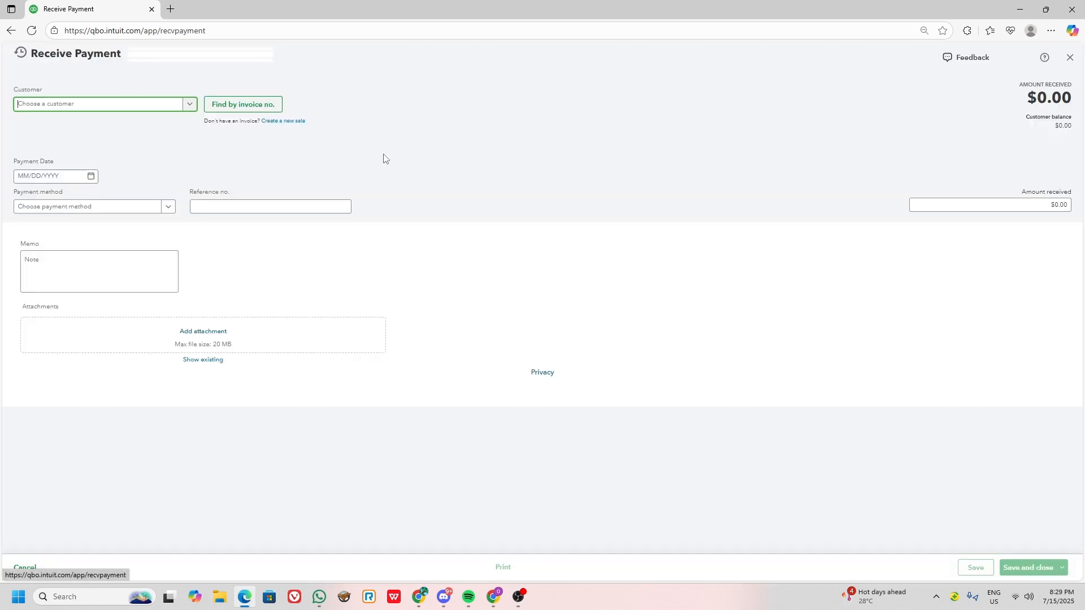
pyautogui.click(248, 104)
pyautogui.click(274, 147)
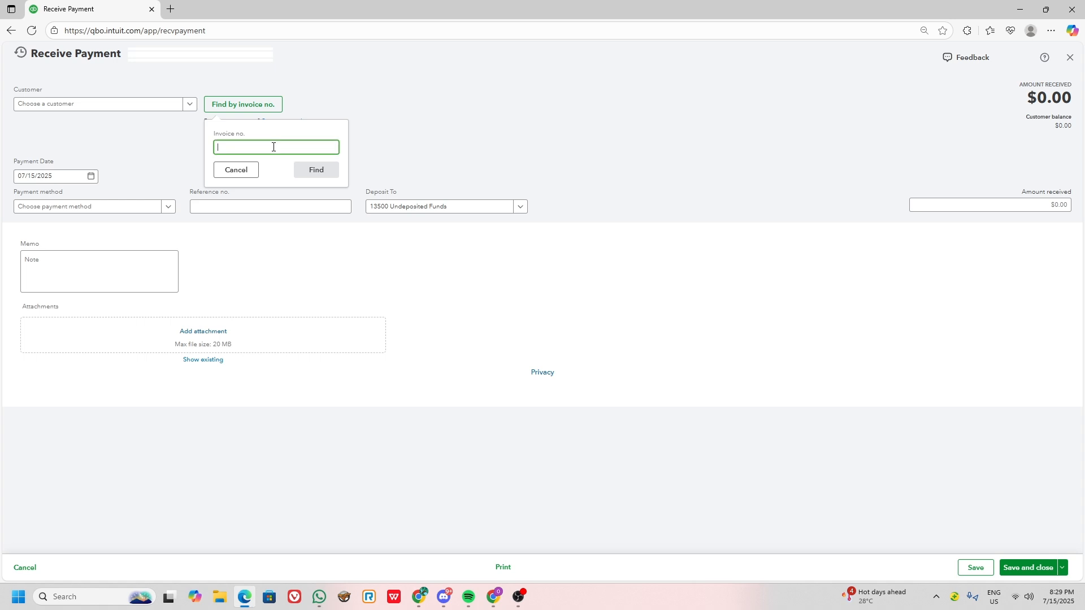
# Copy invoice number 3357 from cell C3 of the deposit record and find that invoice for the received payment.
pyautogui.hotkey('alt', 'Tab')
pyautogui.hotkey('alt', 'Tab')
pyautogui.hotkey('alt', 'Tab')
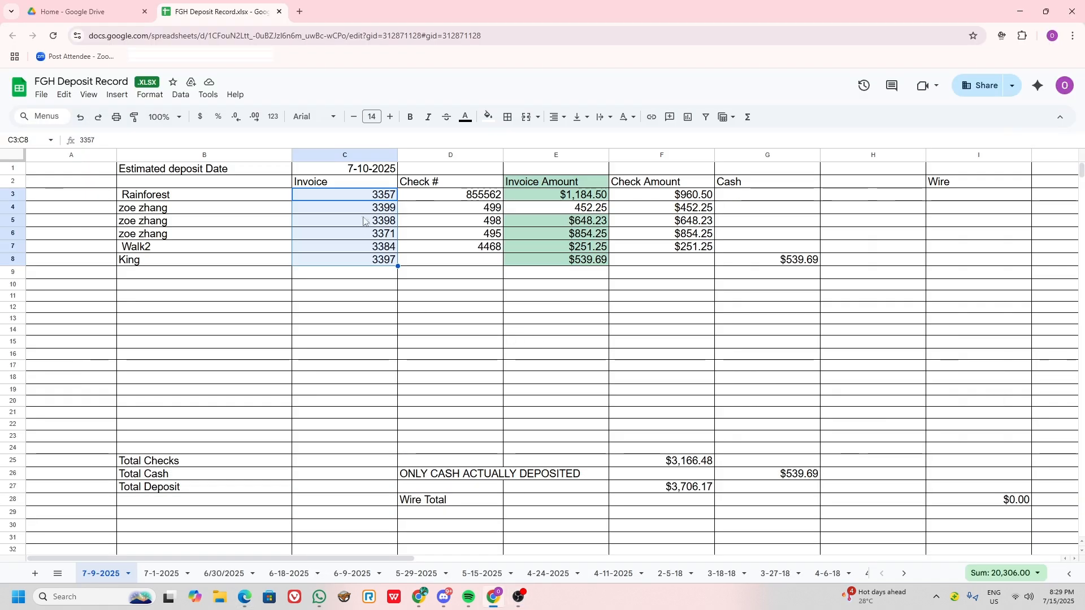
pyautogui.click(371, 198)
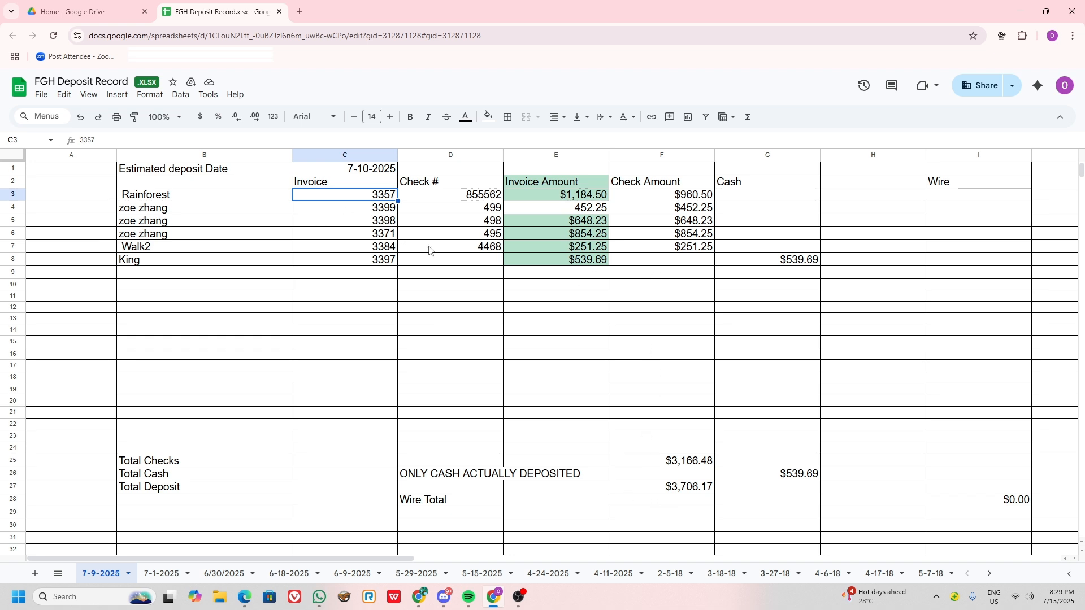
pyautogui.hotkey('alt', 'Tab')
pyautogui.hotkey('alt', 'Tab')
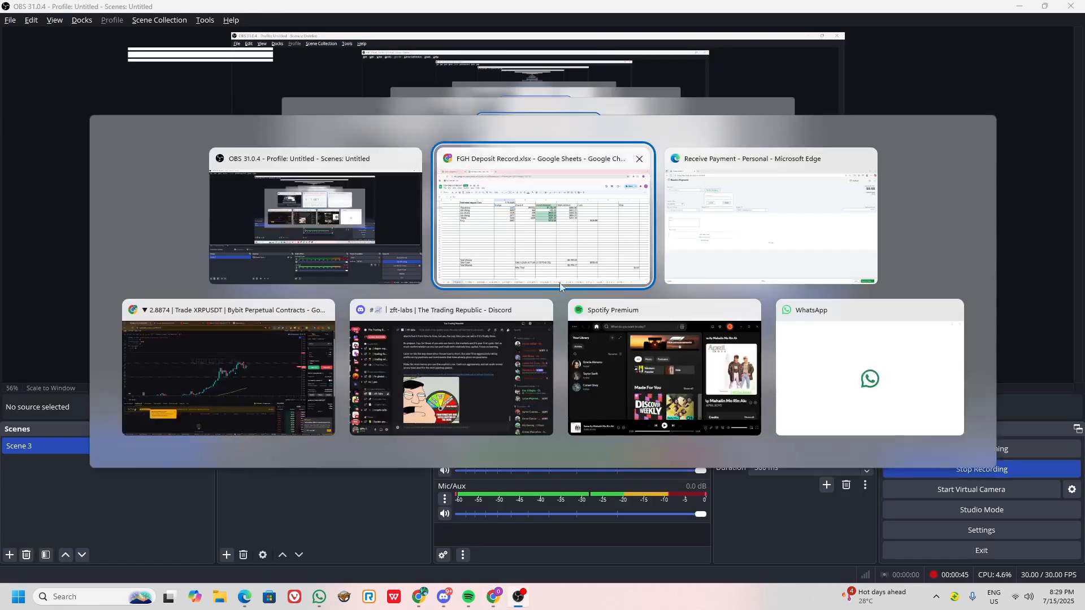
pyautogui.click(702, 248)
pyautogui.click(244, 145)
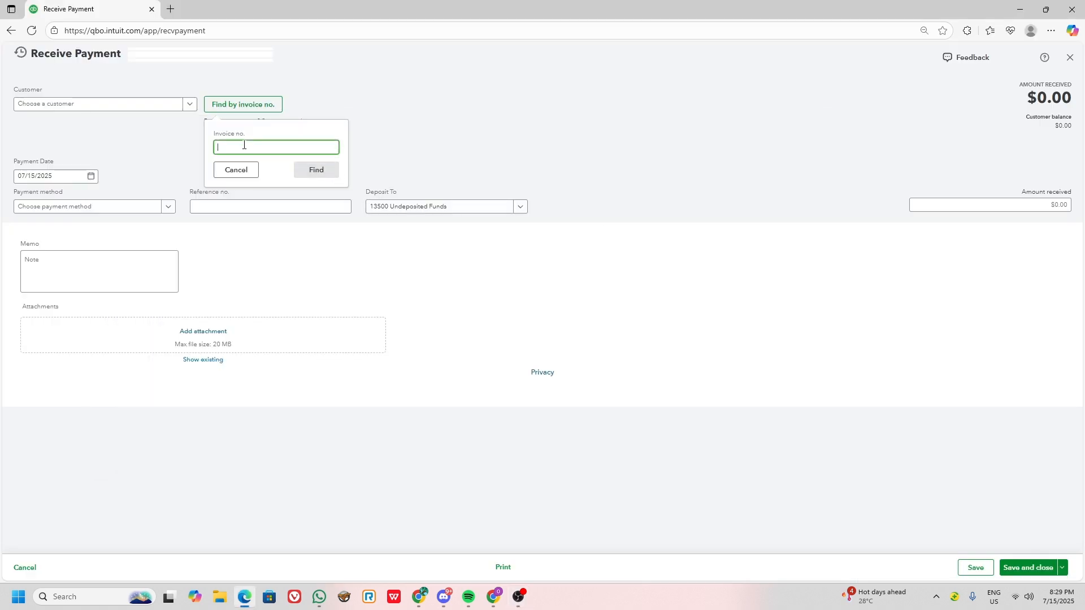
pyautogui.click(306, 171)
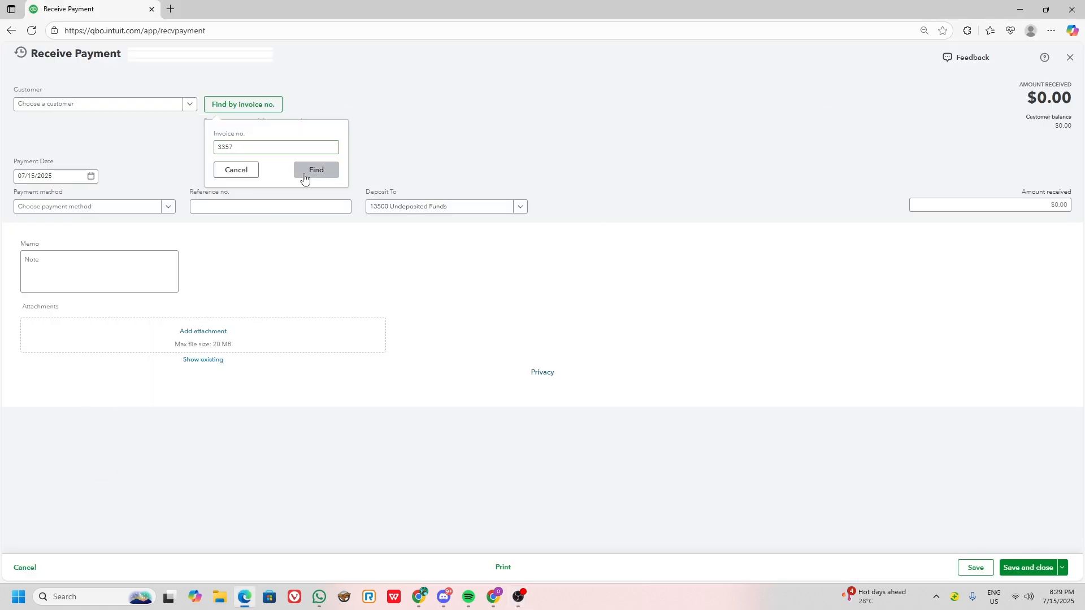
# Duplicate the browser tab and open the bank transactions there to check the customer deposit's date.
pyautogui.hotkey('ctrl', 'shift', 'k')
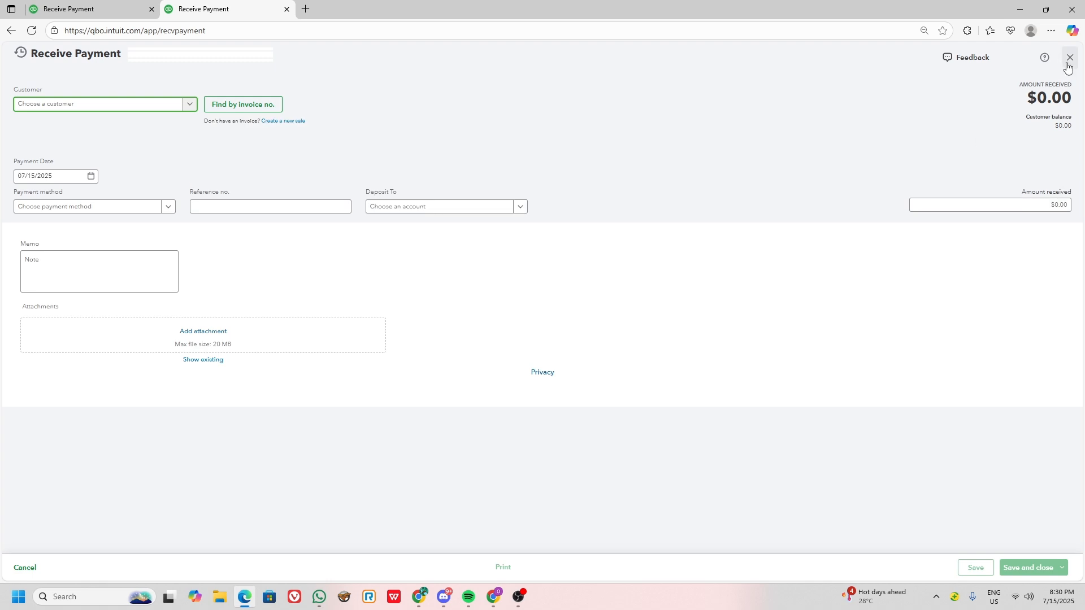
pyautogui.click(1069, 57)
pyautogui.moveTo(85, 285)
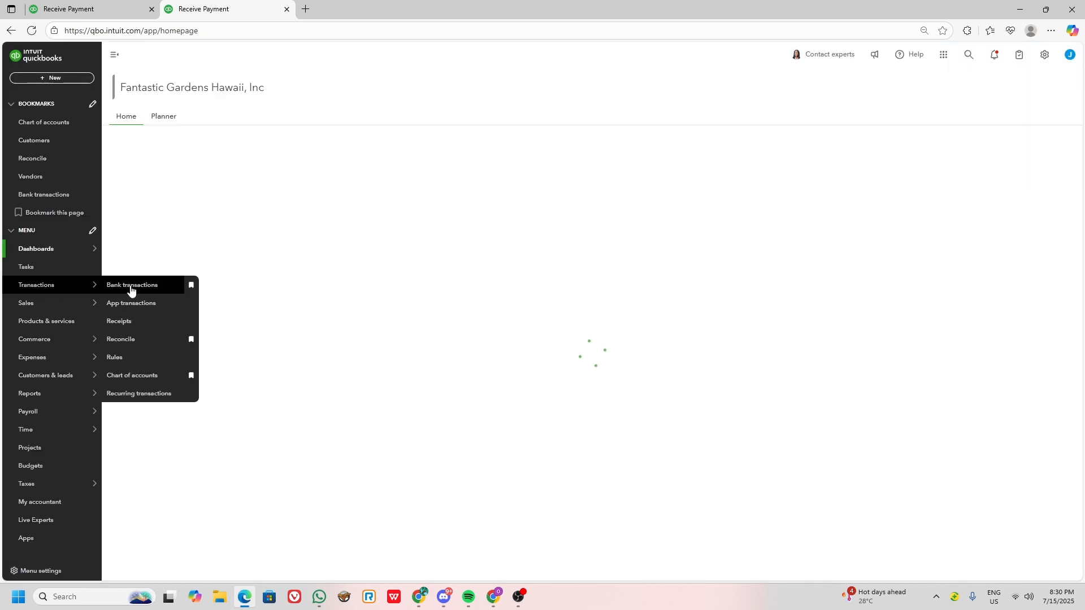
pyautogui.click(133, 285)
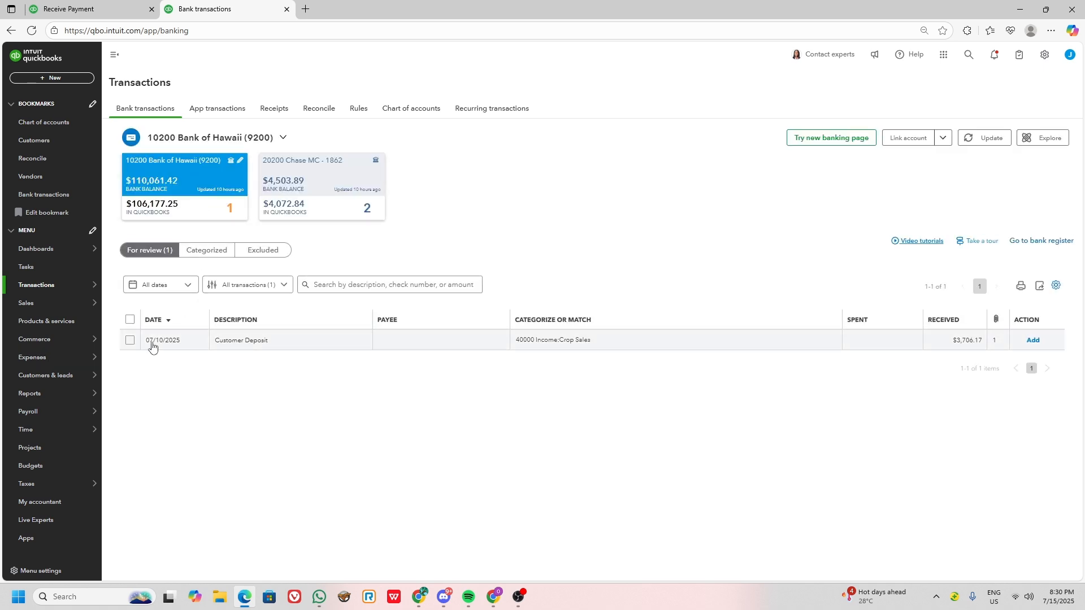
# In the received payment for invoice 3357, set the payment date to 07/10/2025 and the payment method to Cash.
pyautogui.click(79, 9)
pyautogui.click(44, 175)
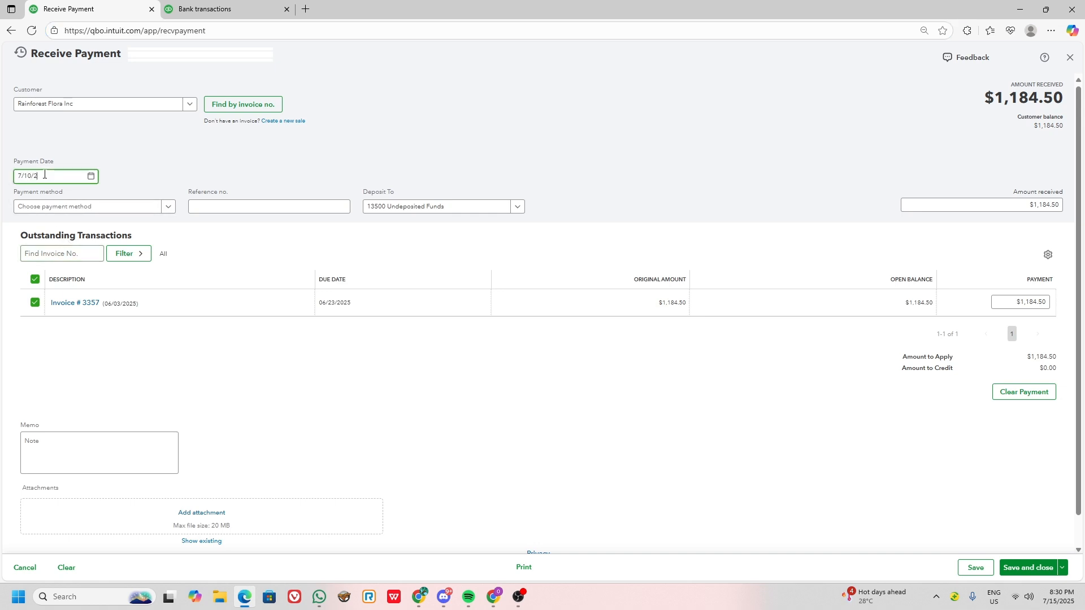
pyautogui.click(54, 206)
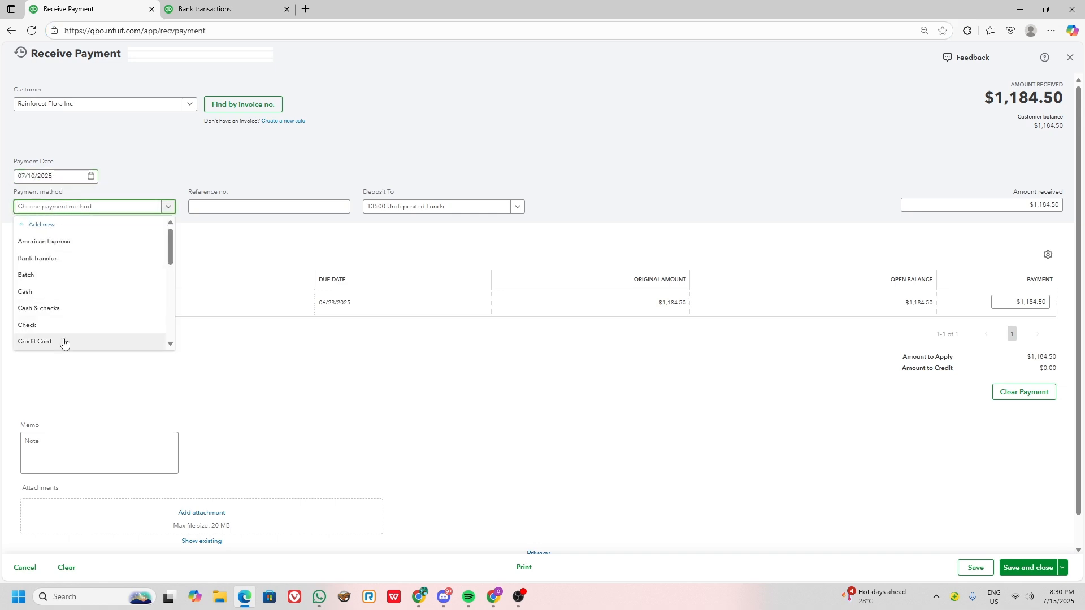
pyautogui.click(33, 294)
pyautogui.press('Tab')
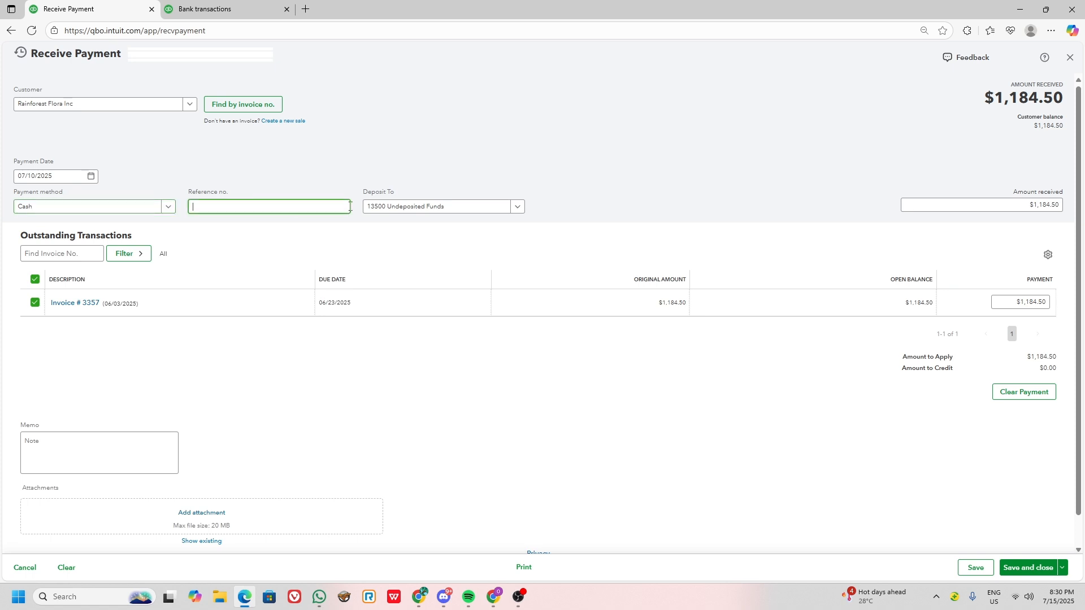
# Examine the details of the customer deposit in the bank transactions and return to the received payment.
pyautogui.click(214, 12)
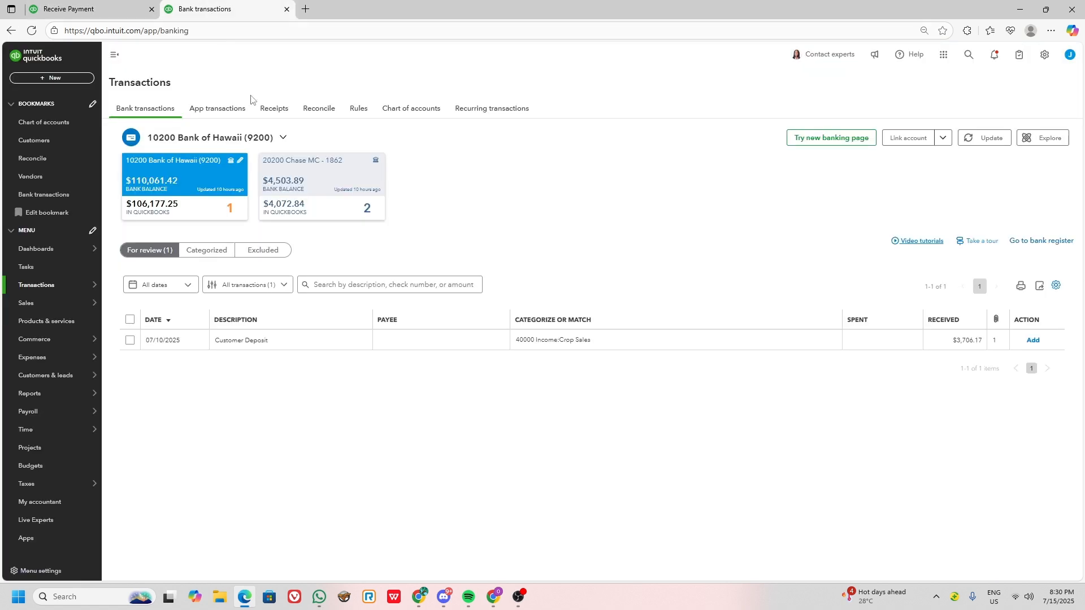
pyautogui.click(325, 342)
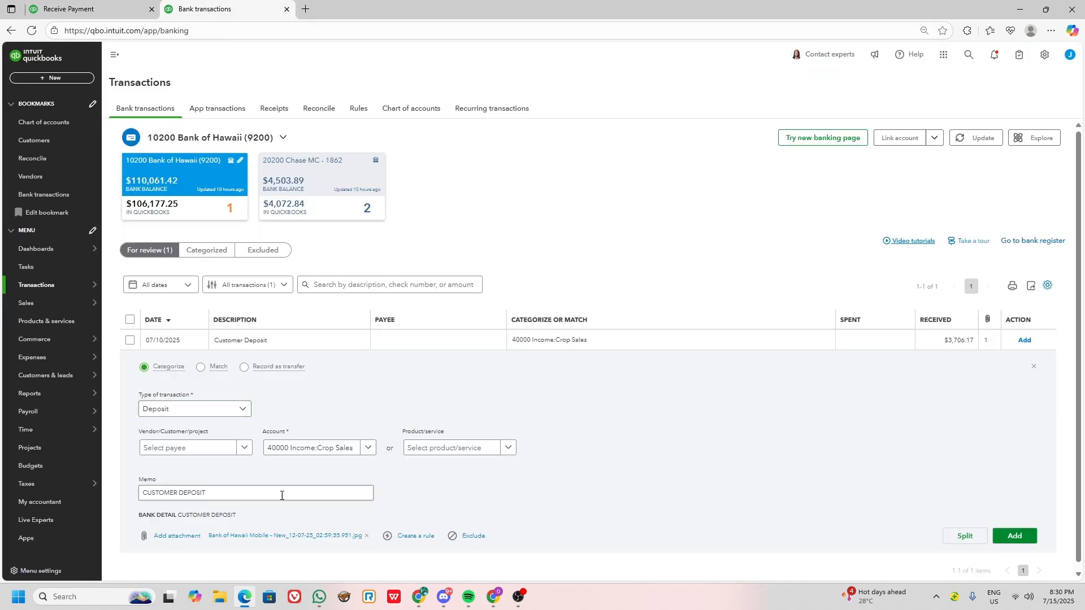
pyautogui.click(86, 13)
# Copy check number 855562 from cell D3 of the deposit record into the payment's reference number.
pyautogui.hotkey('alt', 'Tab')
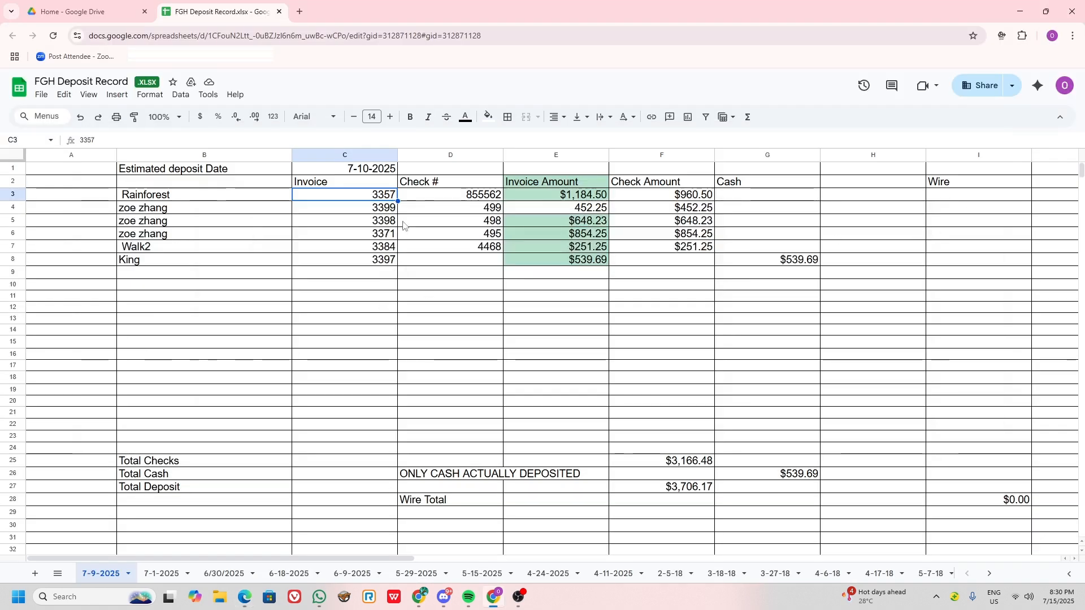
pyautogui.click(457, 198)
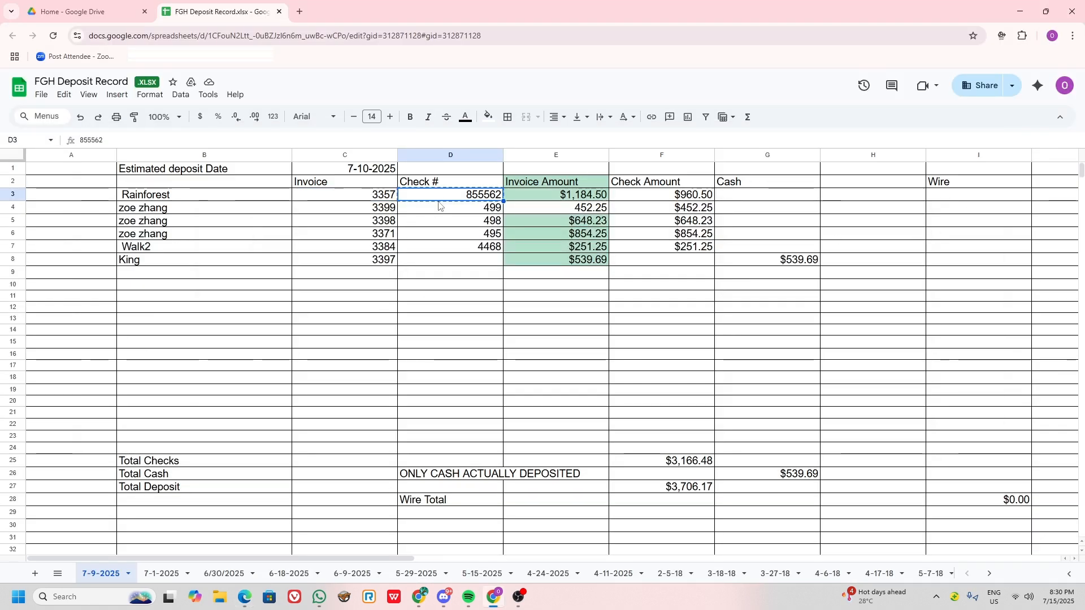
pyautogui.hotkey('alt', 'Tab')
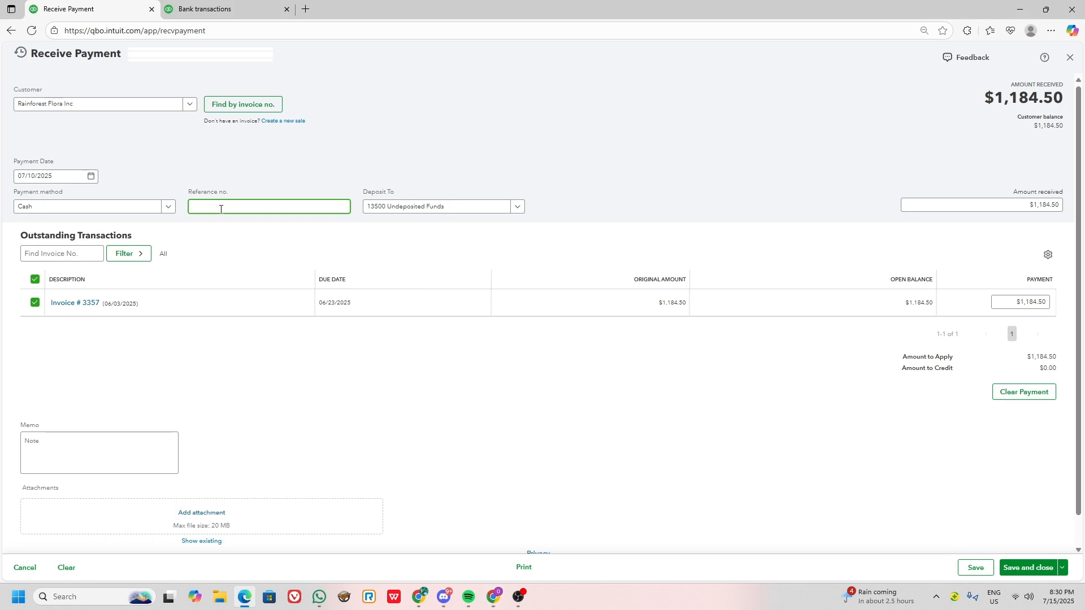
pyautogui.write('855562')
pyautogui.click(483, 138)
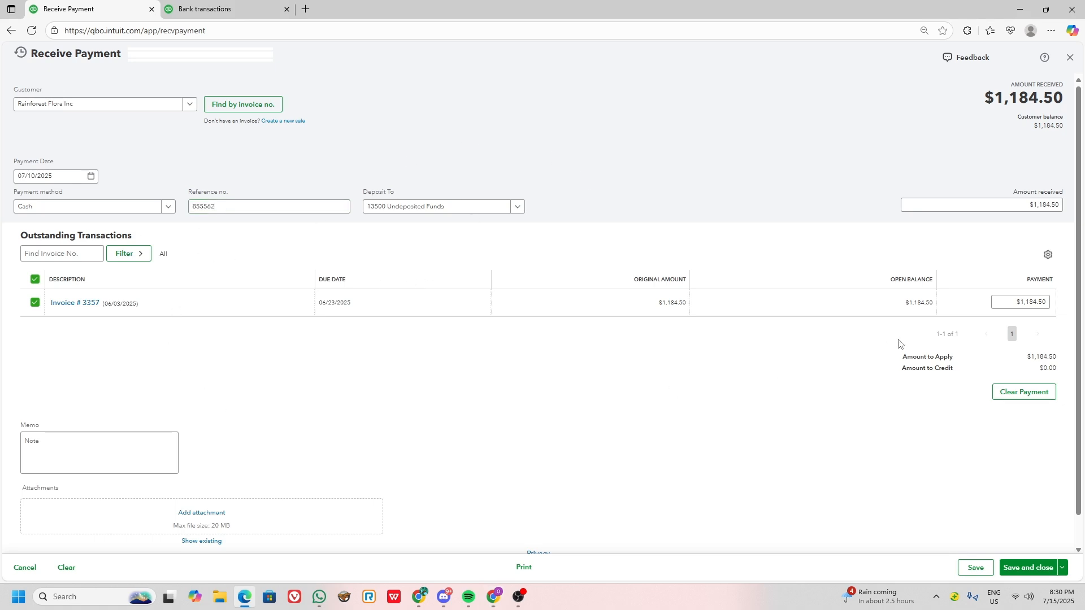
# Compare the payment with the Rainforest invoice amount in the deposit record, and save and close the payment.
pyautogui.hotkey('alt', 'Tab')
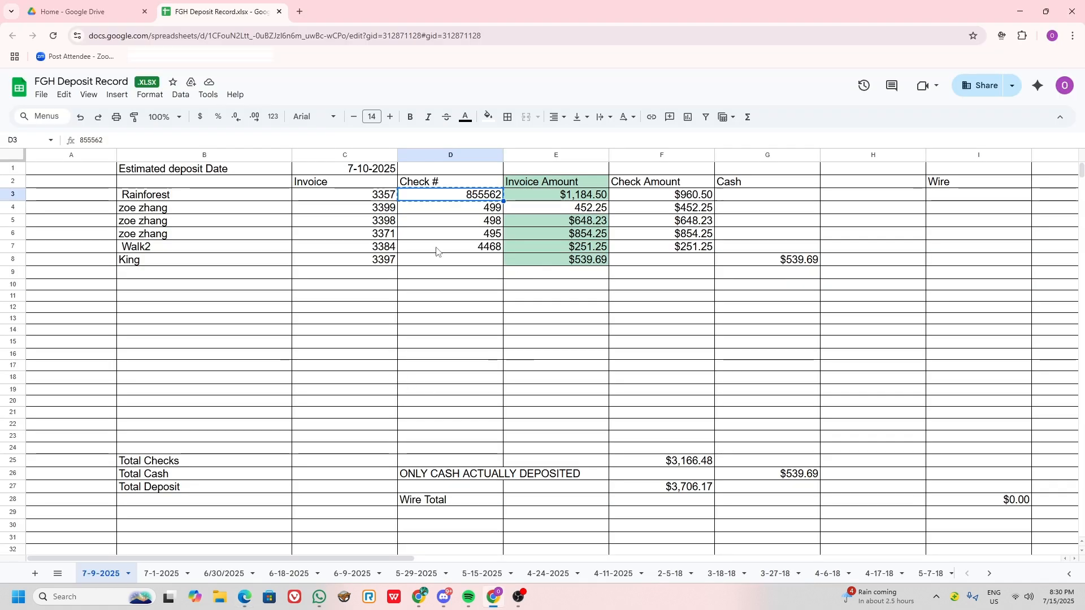
pyautogui.hotkey('alt', 'Tab')
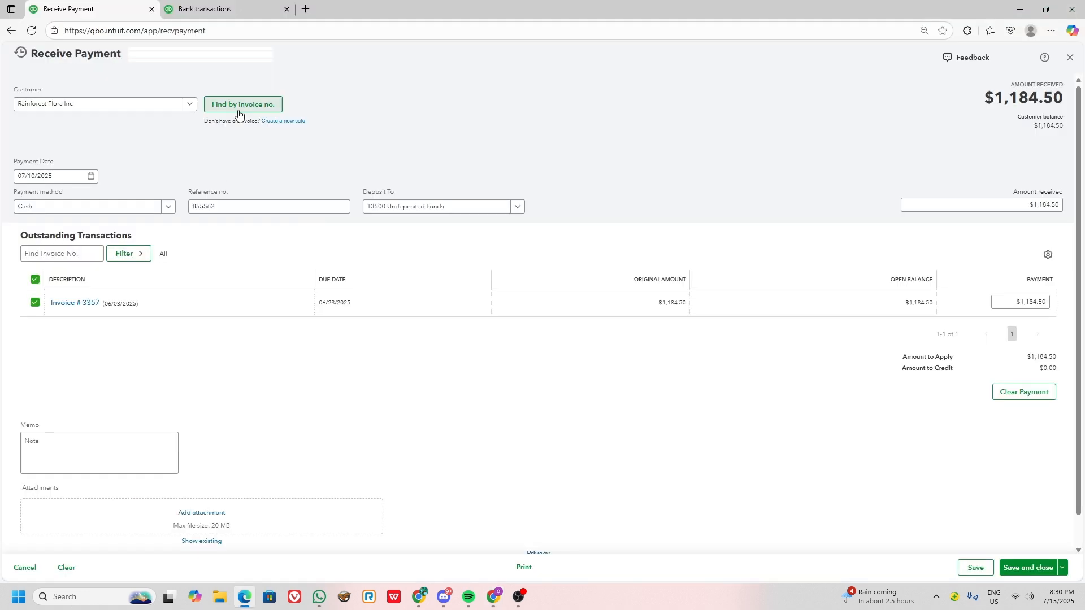
pyautogui.hotkey('alt', 'Tab')
pyautogui.click(571, 196)
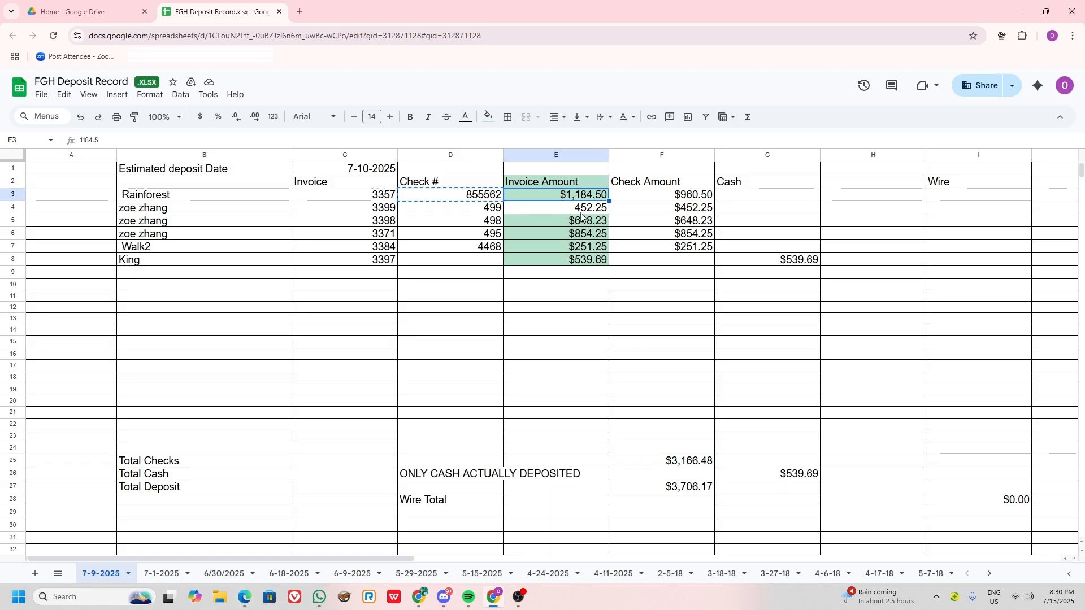
pyautogui.hotkey('alt', 'Tab')
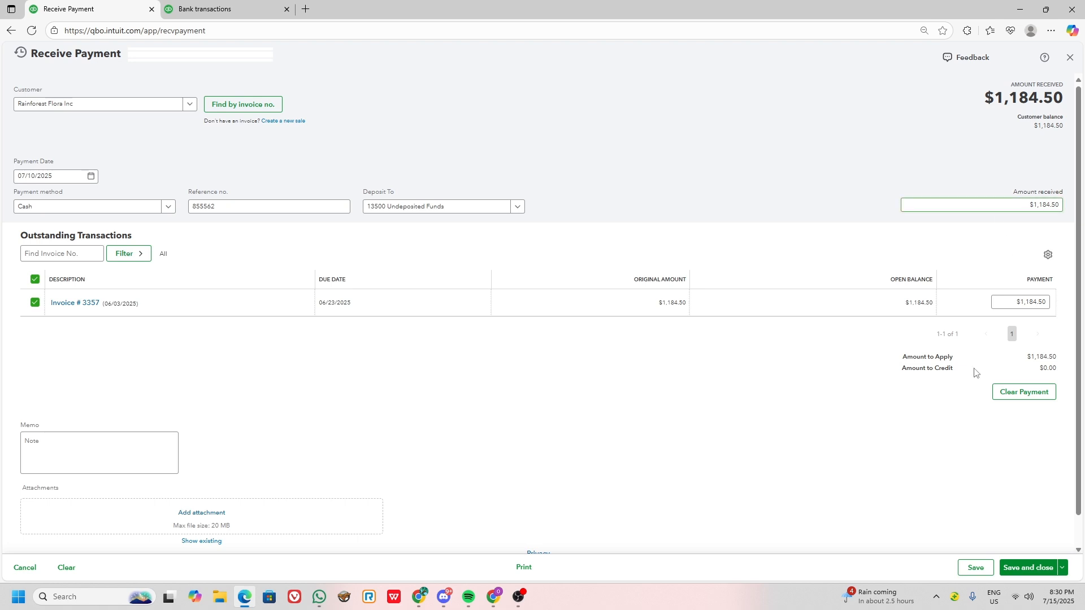
pyautogui.click(1028, 568)
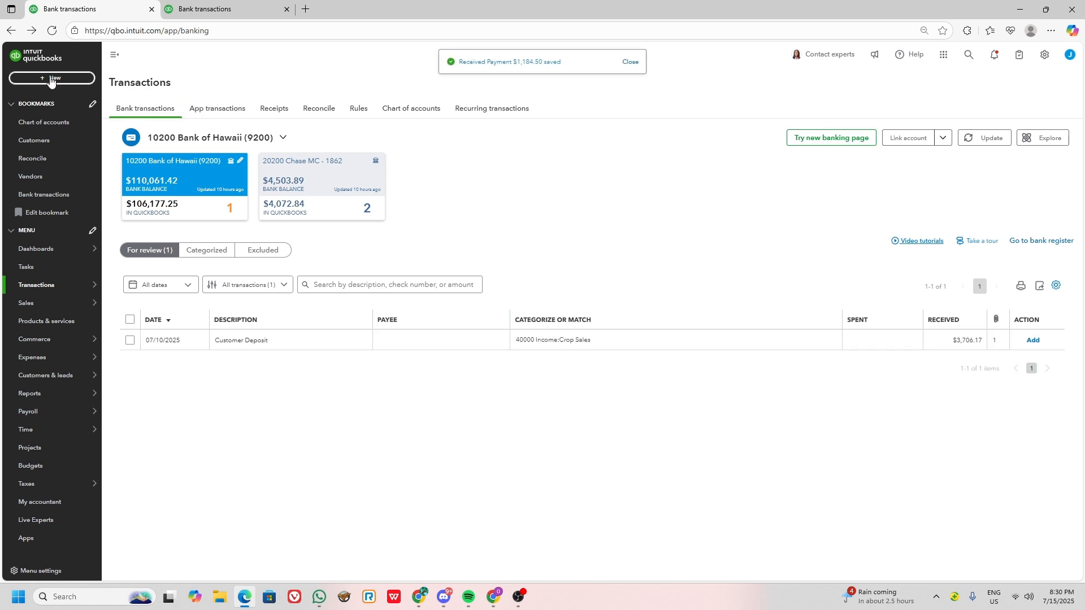
# Start another received payment and find invoice 3399, copied from cell C4 of the deposit record.
pyautogui.click(51, 80)
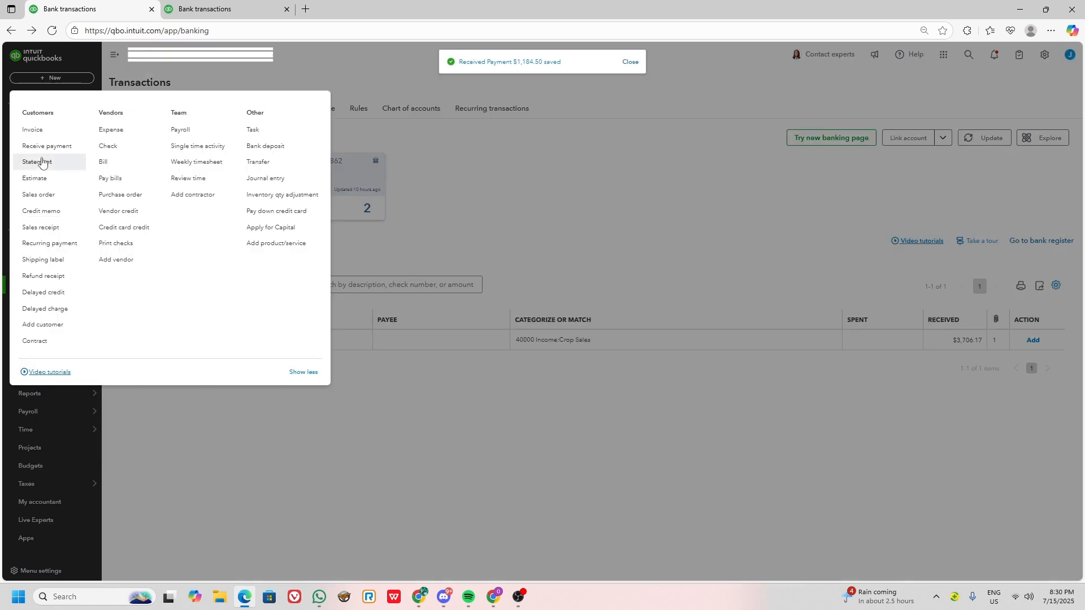
pyautogui.hotkey('alt', 'Tab')
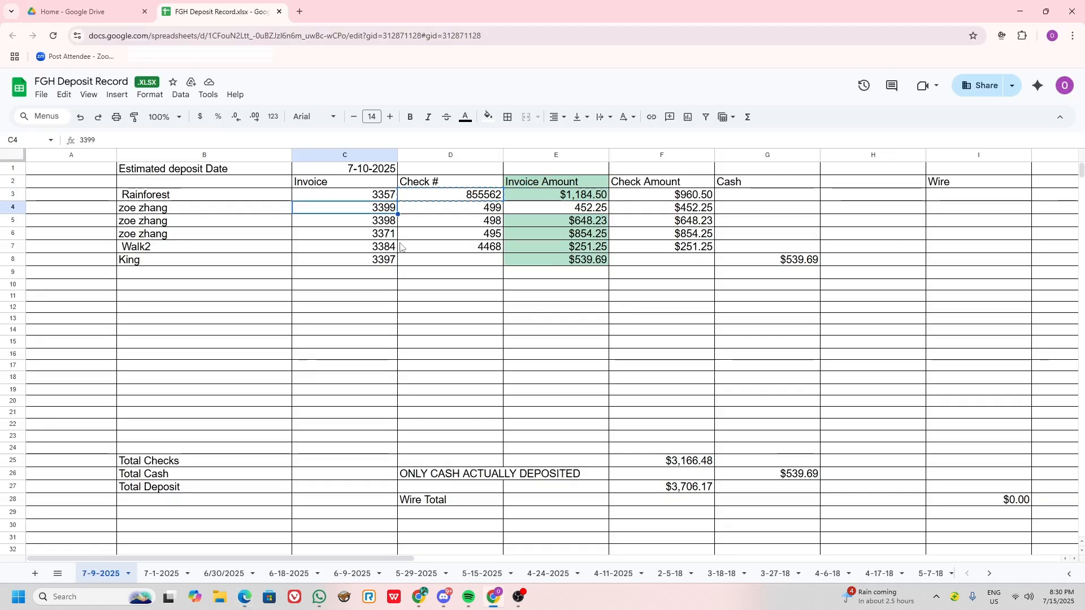
pyautogui.hotkey('alt', 'Tab')
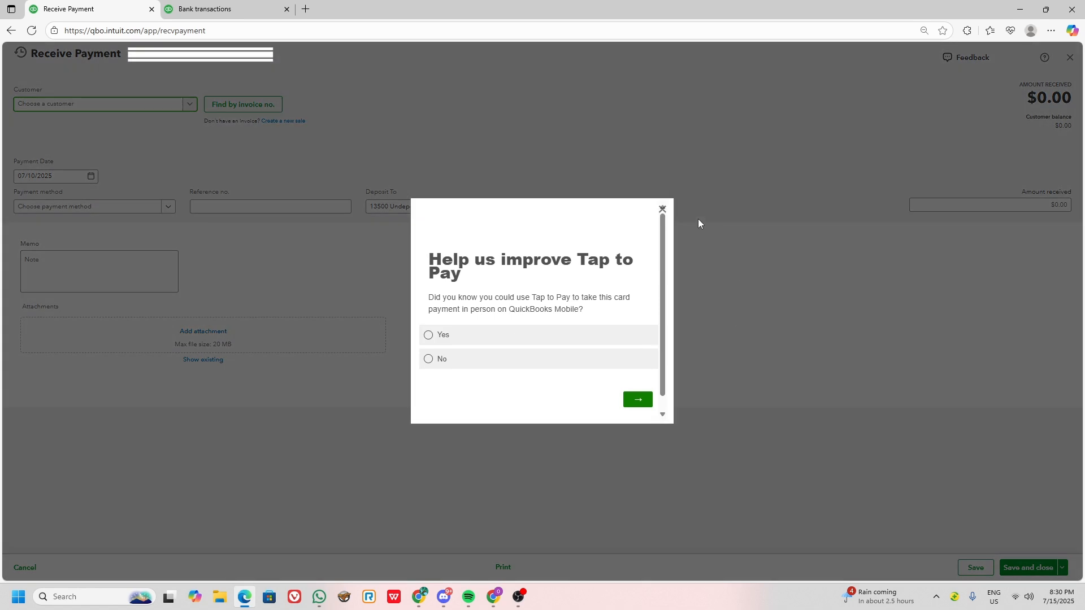
pyautogui.click(662, 214)
pyautogui.click(273, 108)
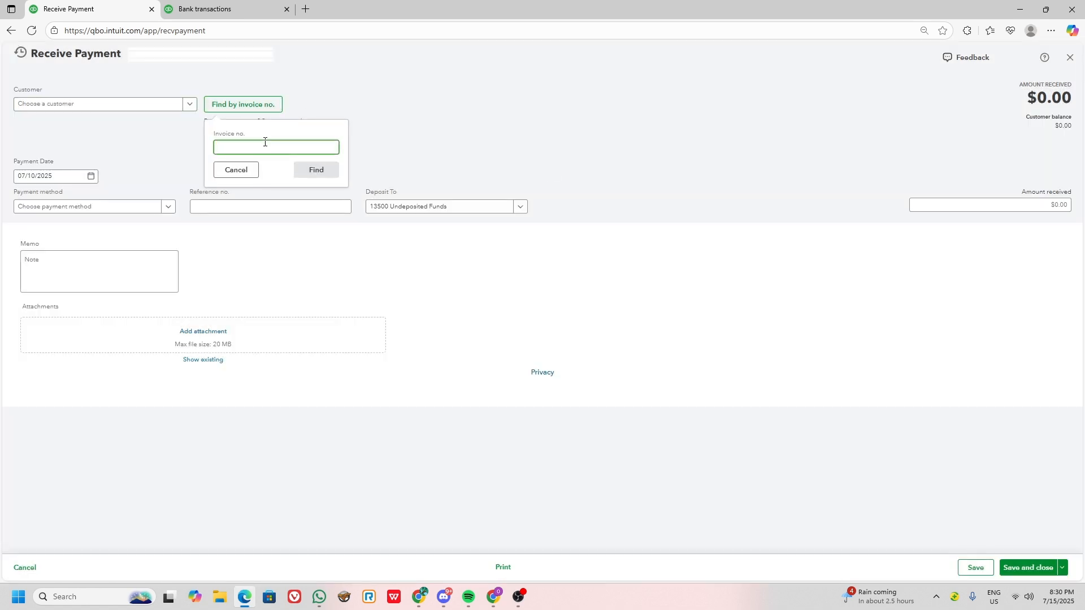
pyautogui.click(328, 172)
# Set the payment method for the invoice 3399 payment to Cash.
pyautogui.click(95, 206)
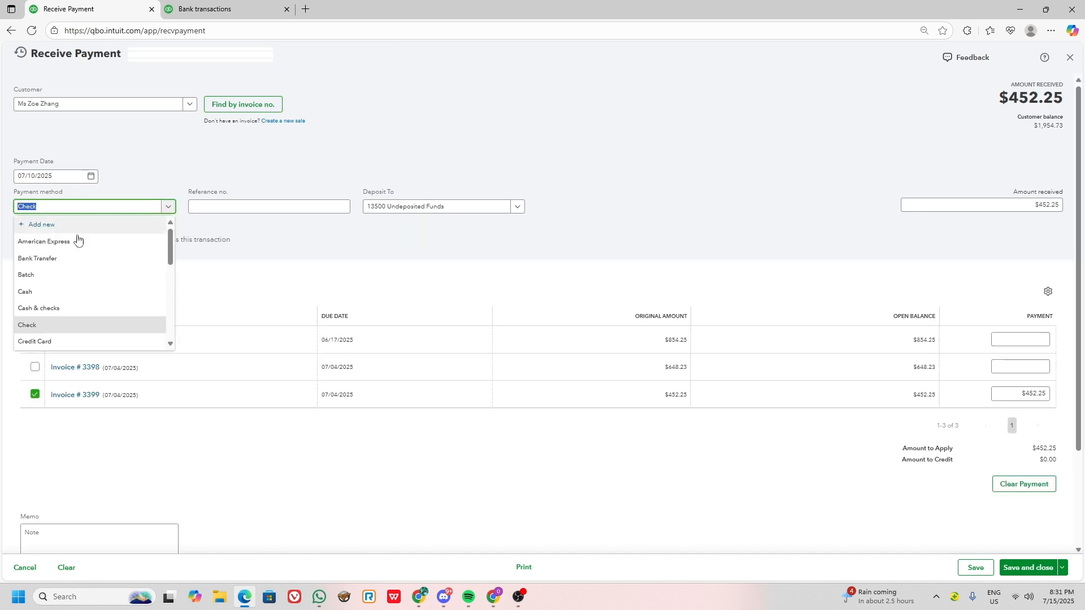
pyautogui.click(35, 291)
pyautogui.press('Tab')
# Copy check number 499 from cell D4 of the deposit record into the payment's reference number, and save and close the payment.
pyautogui.hotkey('alt', 'Tab')
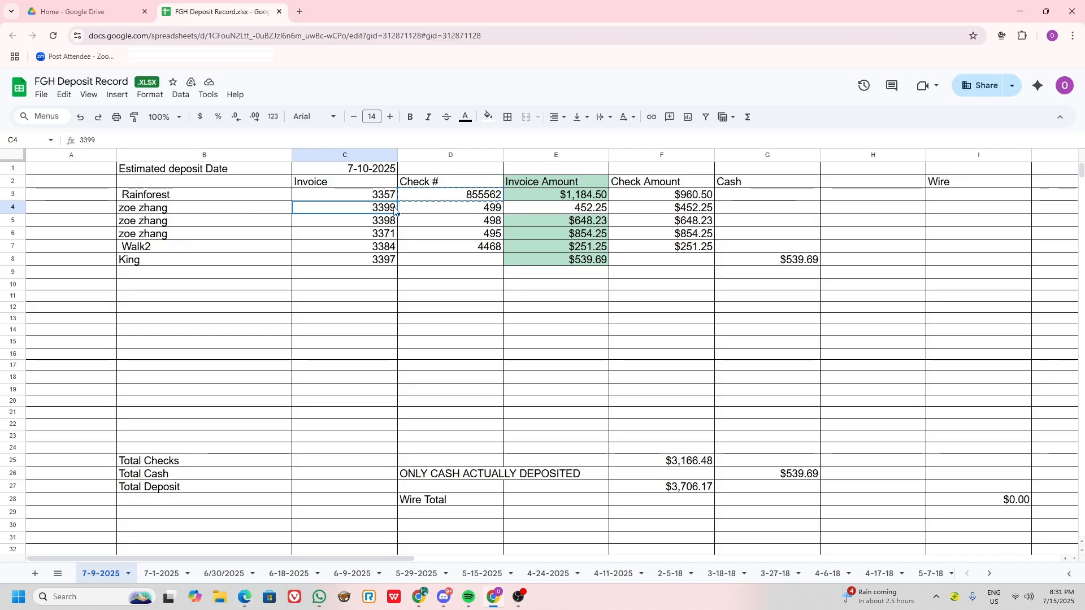
pyautogui.click(484, 210)
pyautogui.hotkey('ctrl', 'c')
pyautogui.hotkey('alt', 'Tab')
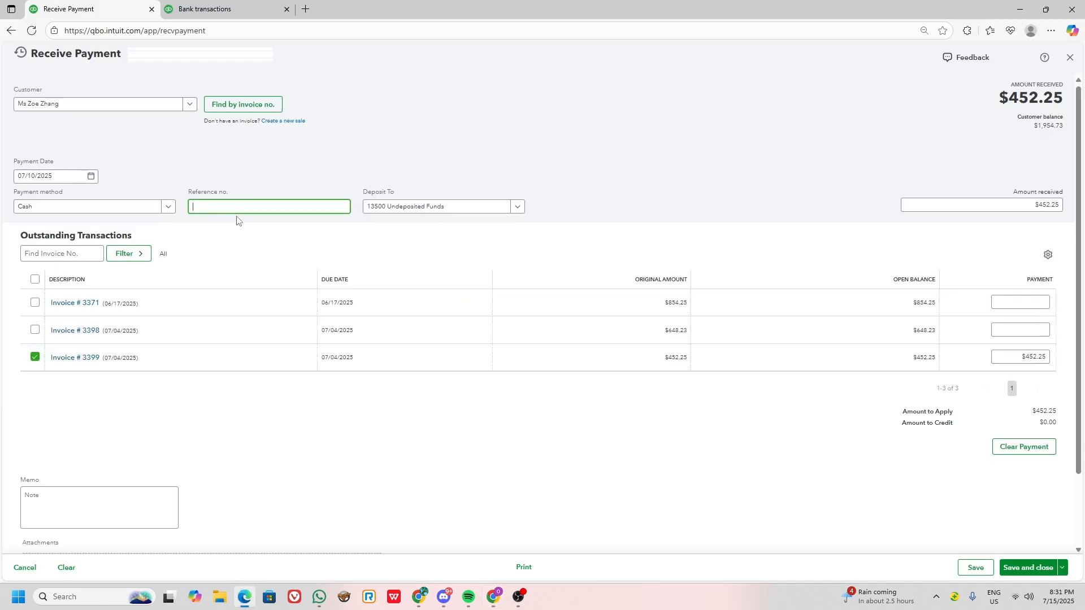
pyautogui.click(470, 175)
pyautogui.click(950, 205)
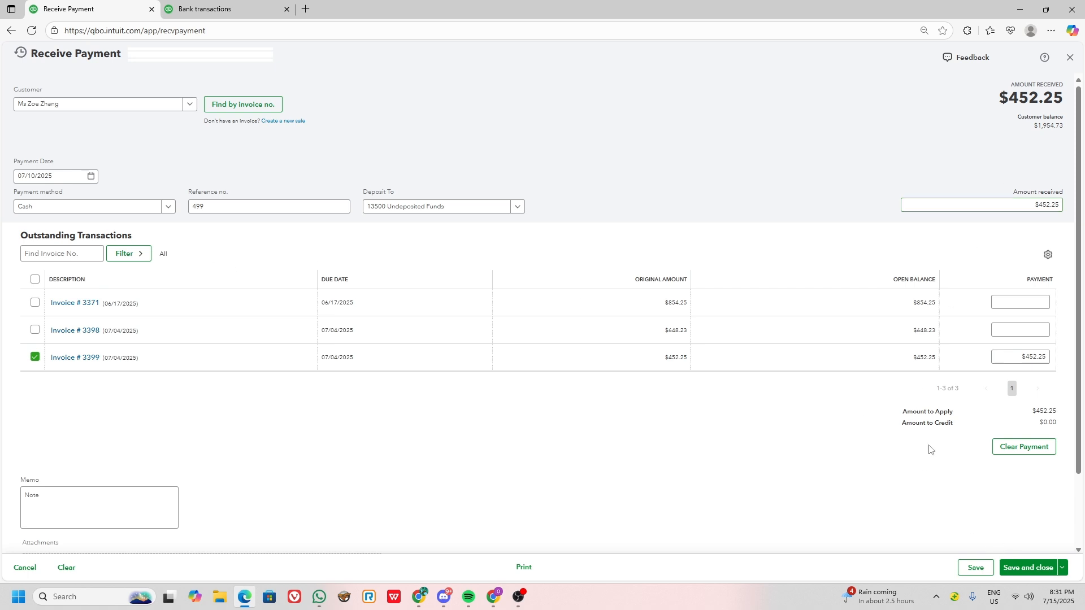
pyautogui.click(1027, 567)
# Start another received payment and find invoice 3398, copied from cell C5 of the deposit record.
pyautogui.hotkey('alt', 'Tab')
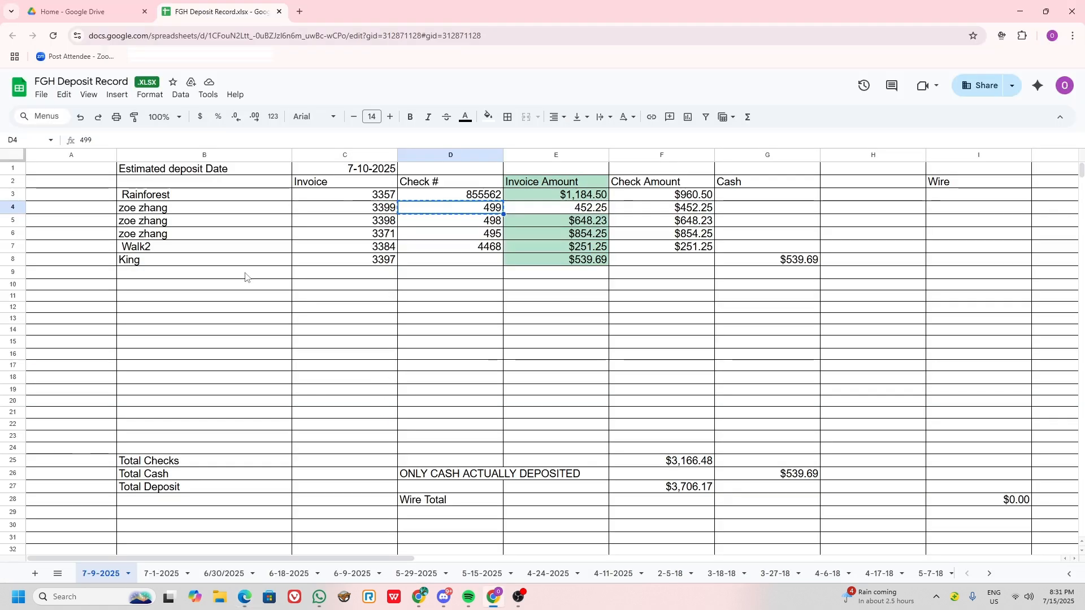
pyautogui.hotkey('alt', 'Tab')
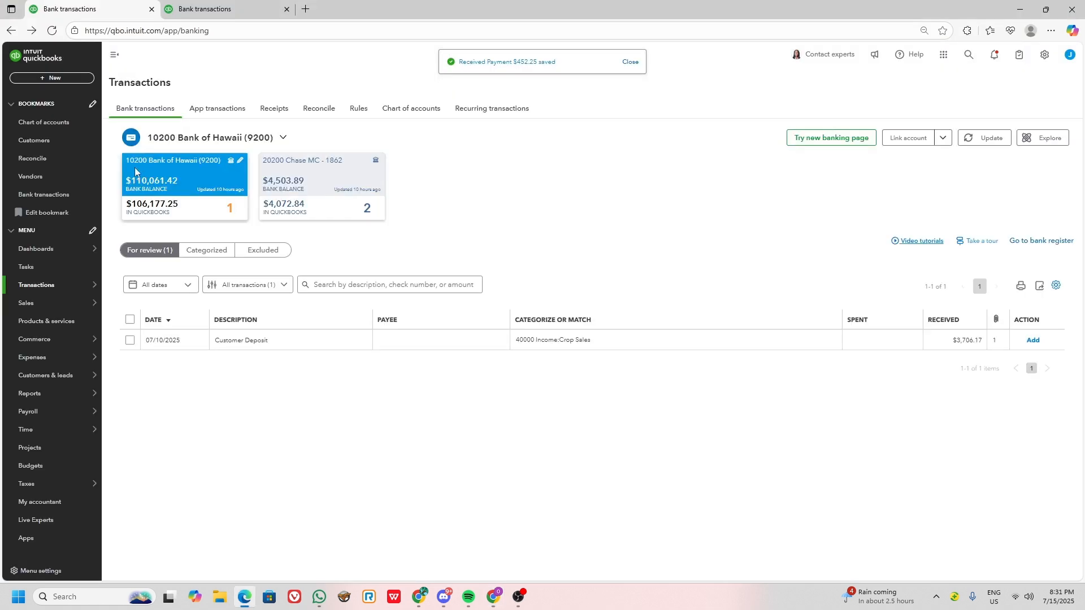
pyautogui.click(63, 83)
pyautogui.click(45, 148)
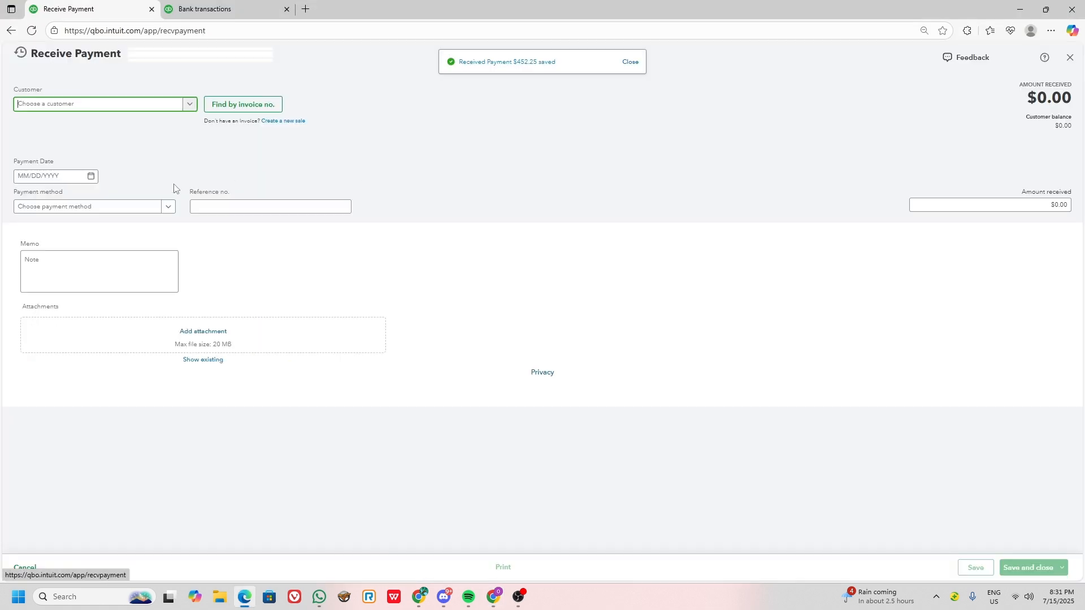
pyautogui.click(236, 109)
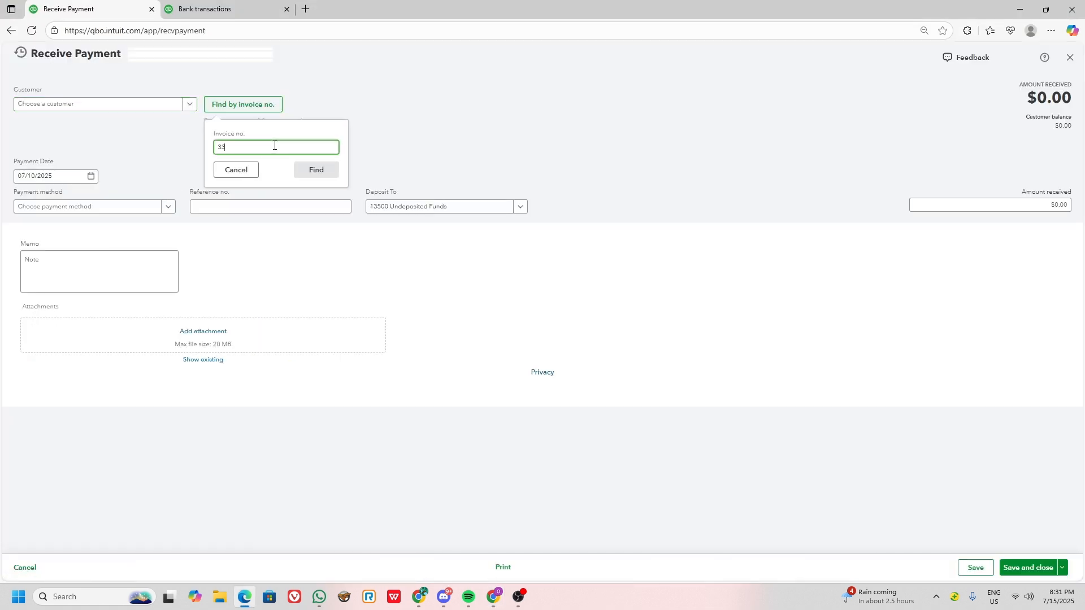
pyautogui.click(325, 170)
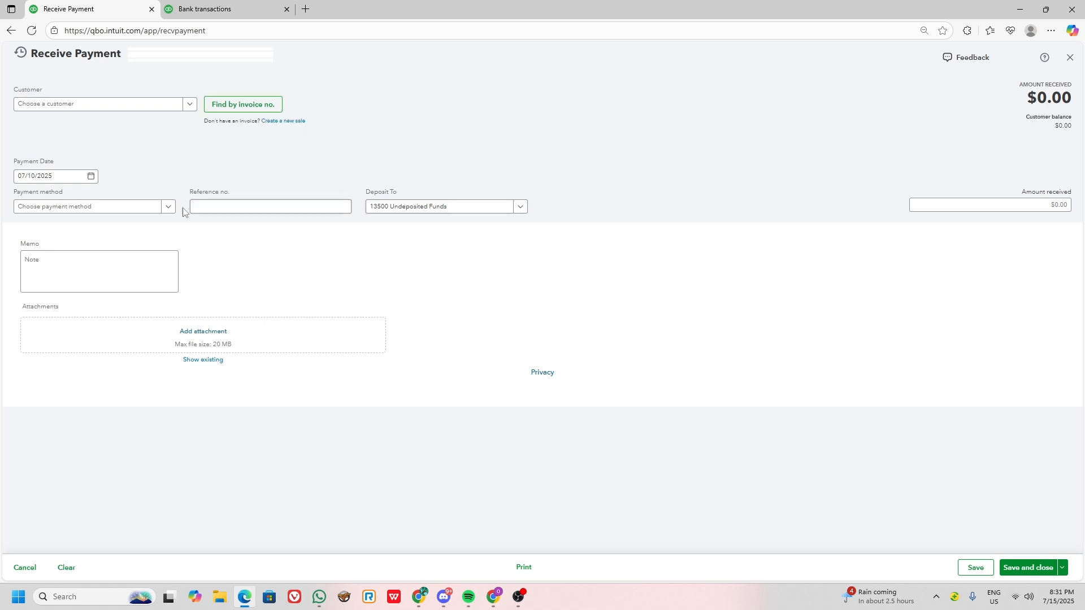
# Copy check number 498 from cell D5 of the deposit record into the invoice 3398 payment's reference number.
pyautogui.click(210, 208)
pyautogui.hotkey('alt', 'Tab')
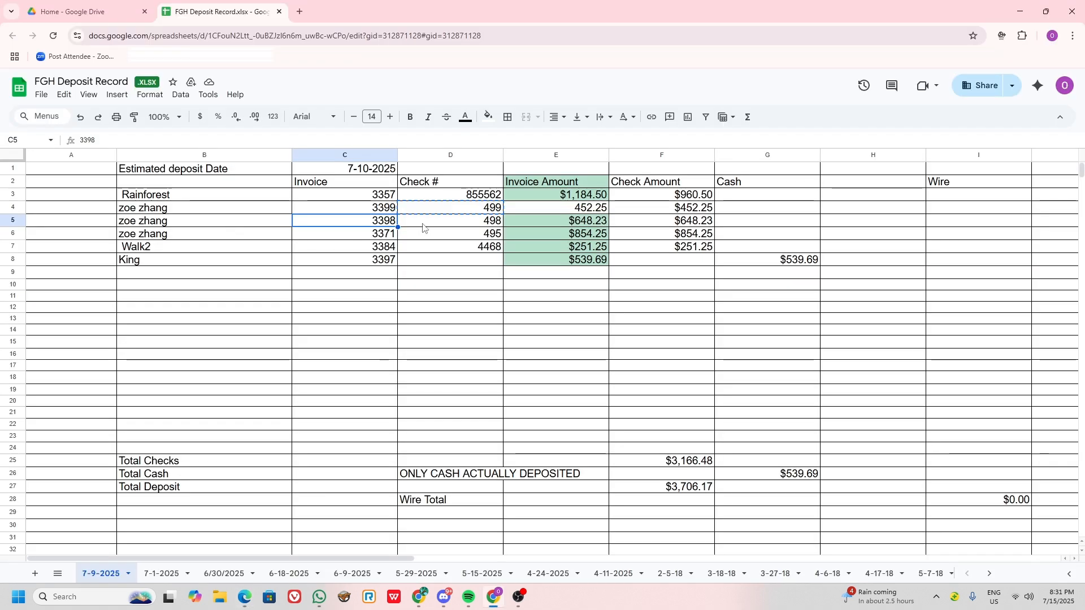
pyautogui.hotkey('alt', 'Tab')
pyautogui.click(456, 140)
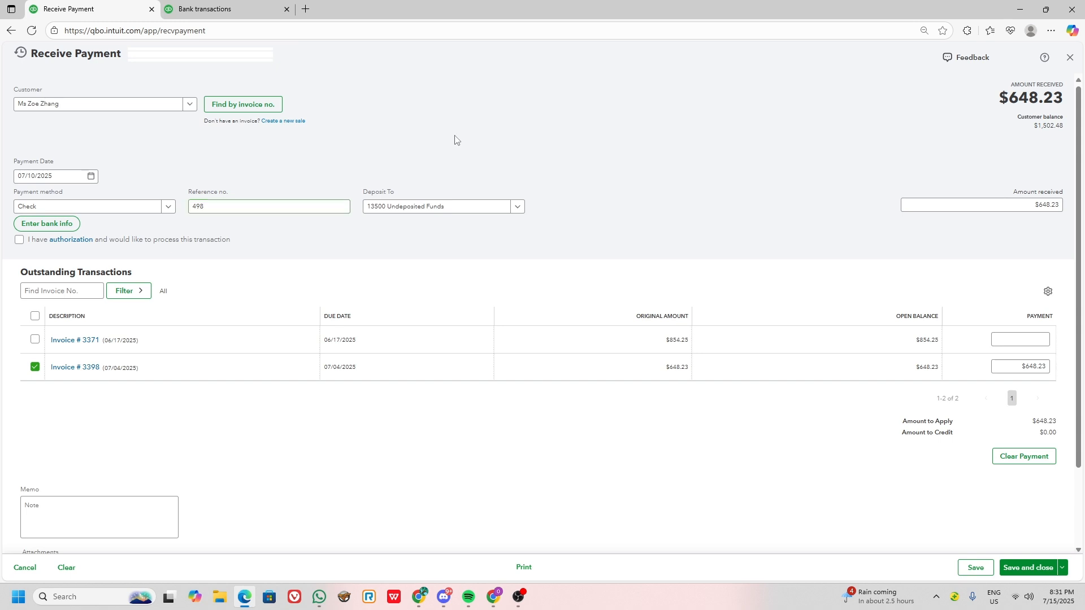
# Set the payment method for the invoice 3398 payment to Cash, and save and close the payment.
pyautogui.click(79, 208)
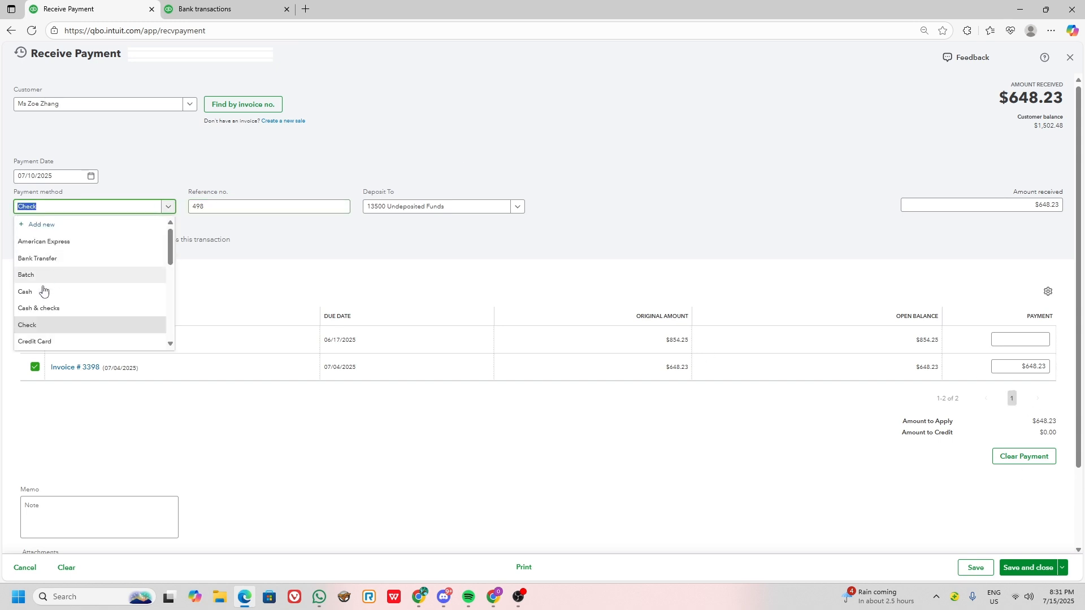
pyautogui.click(79, 287)
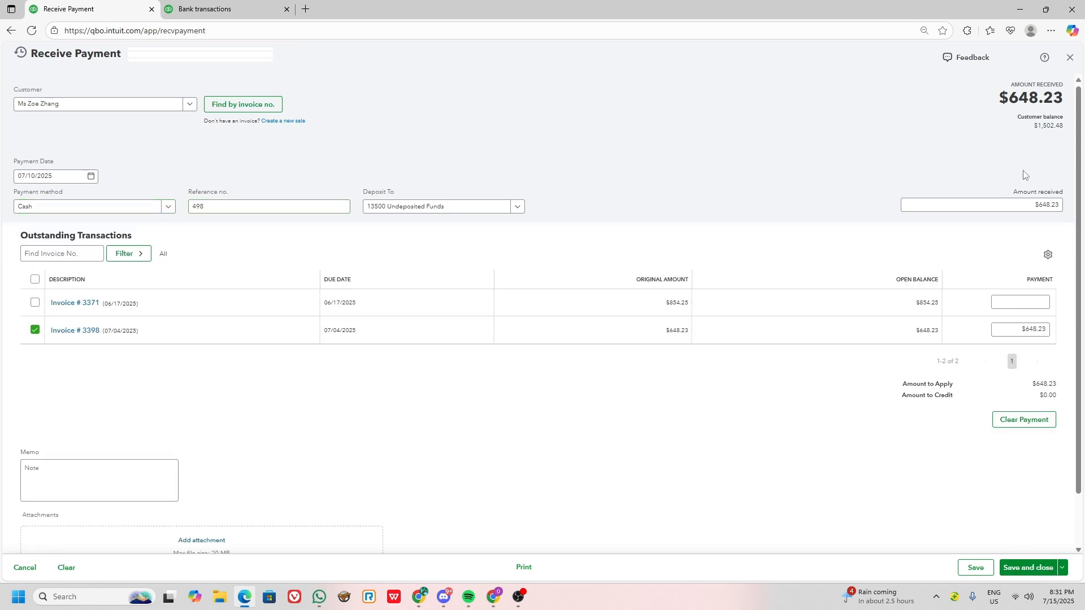
pyautogui.click(1025, 568)
# Start another received payment and find invoice 3371, copied from cell C6 of the deposit record.
pyautogui.hotkey('alt', 'Tab')
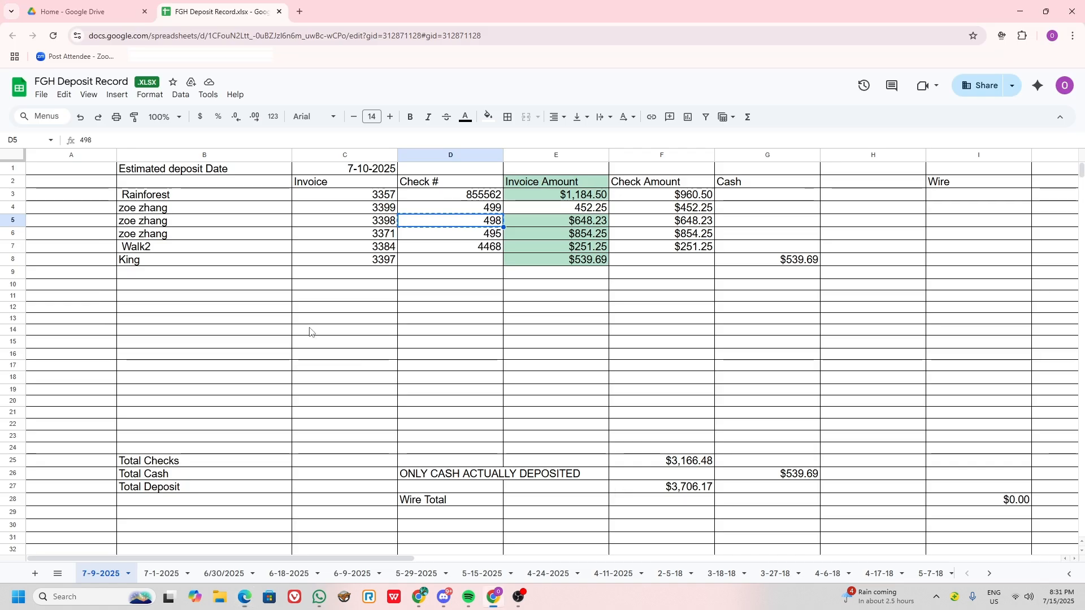
pyautogui.click(369, 235)
pyautogui.hotkey('alt', 'Tab')
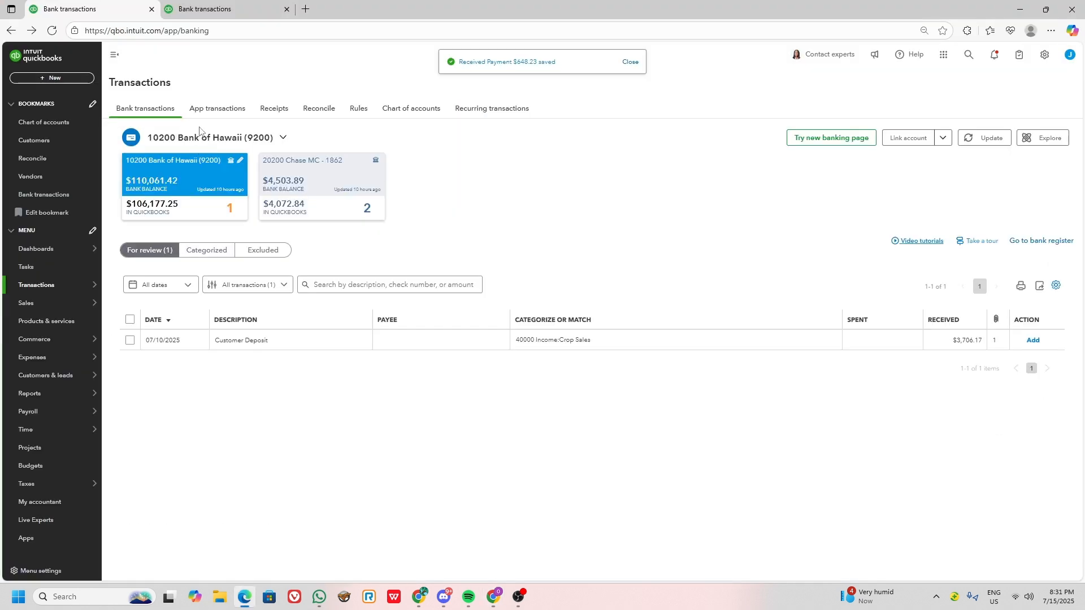
pyautogui.click(53, 78)
pyautogui.click(57, 148)
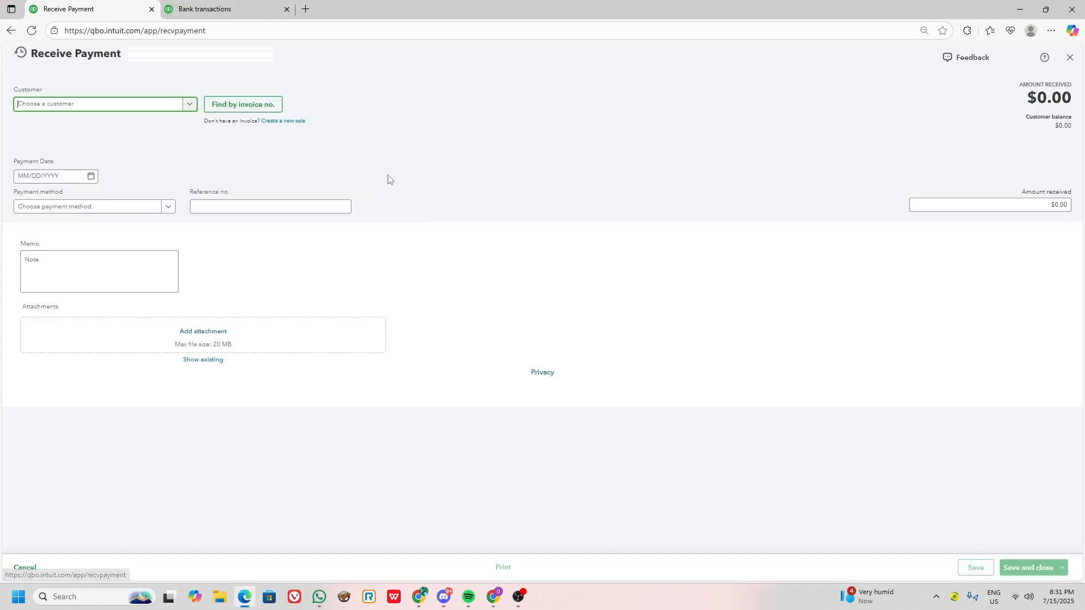
pyautogui.click(271, 106)
pyautogui.click(287, 146)
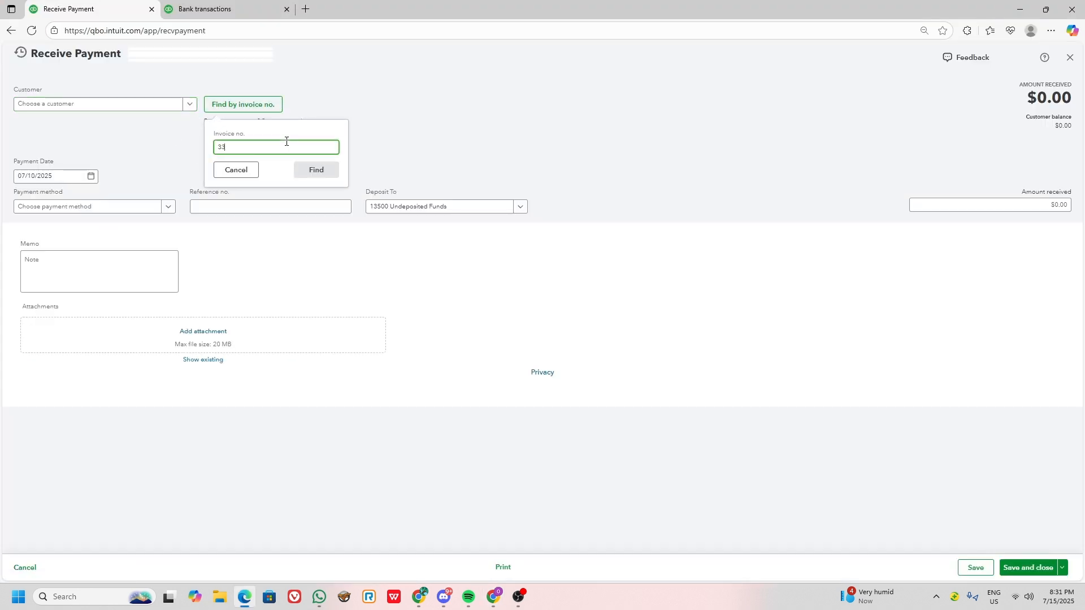
pyautogui.click(315, 171)
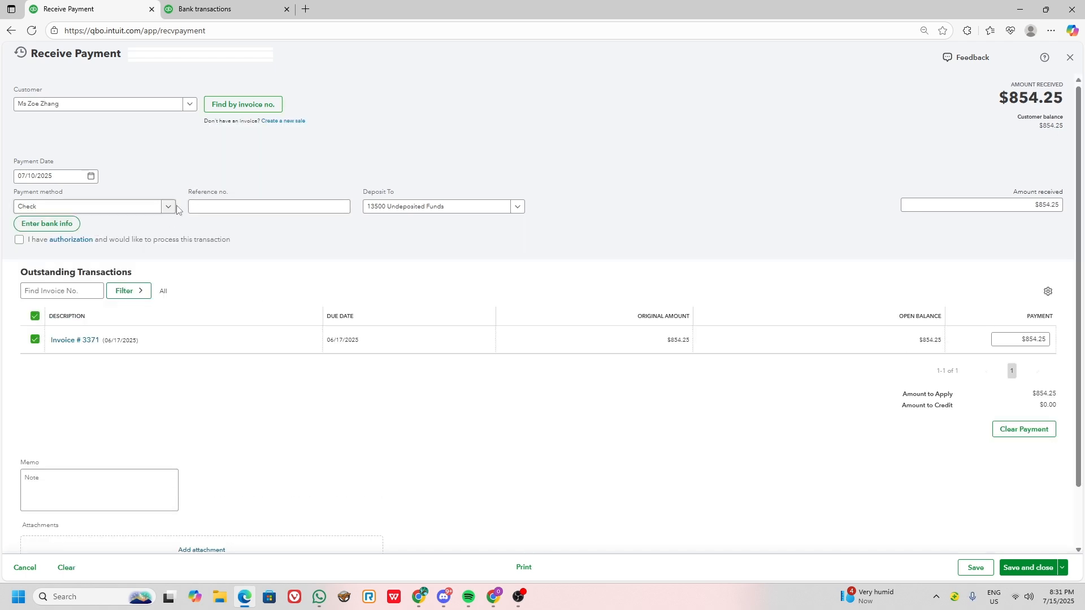
# Copy check number 495 from cell D6 of the deposit record into the invoice 3371 payment's reference number.
pyautogui.click(203, 207)
pyautogui.hotkey('alt', 'Tab')
pyautogui.click(447, 234)
pyautogui.hotkey('ctrl', 'c')
pyautogui.hotkey('alt', 'Tab')
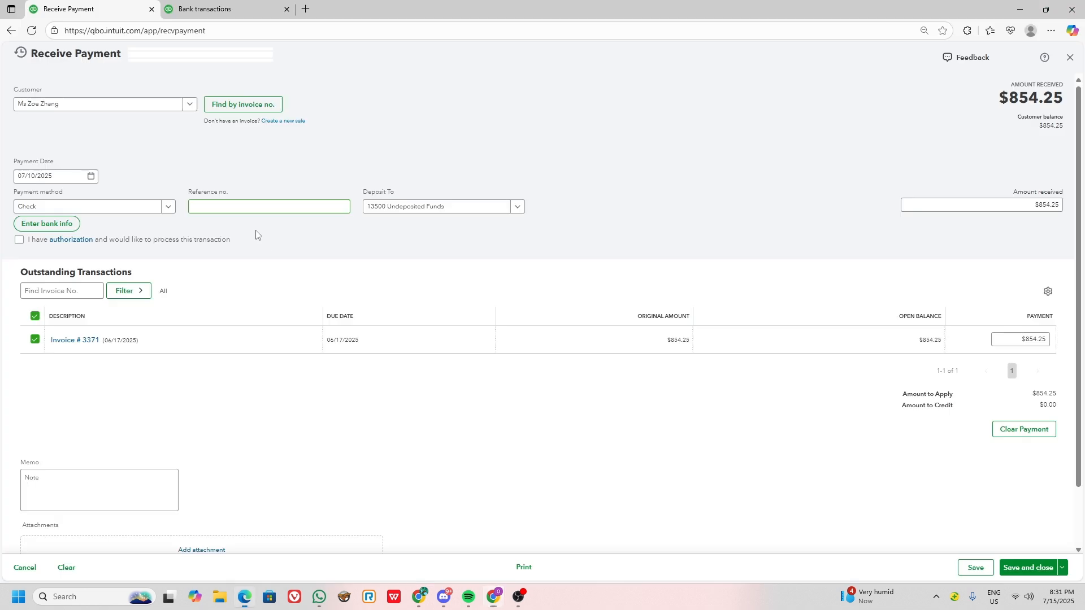
pyautogui.hotkey('ctrl', 'v')
# Set the payment method for the invoice 3371 payment to Cash, and save and close the payment.
pyautogui.click(111, 210)
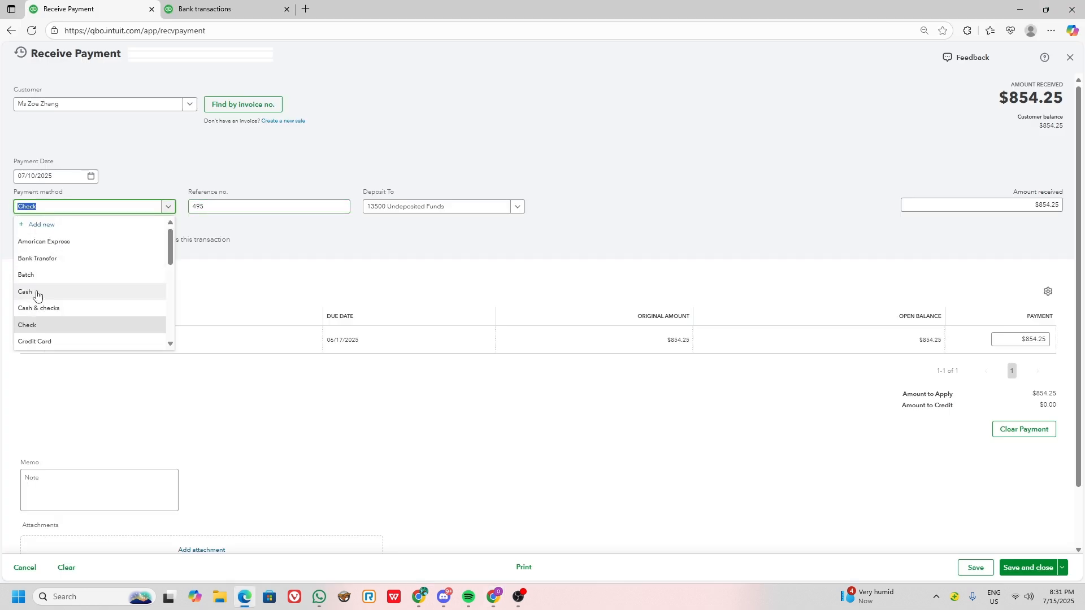
pyautogui.click(31, 274)
pyautogui.click(682, 203)
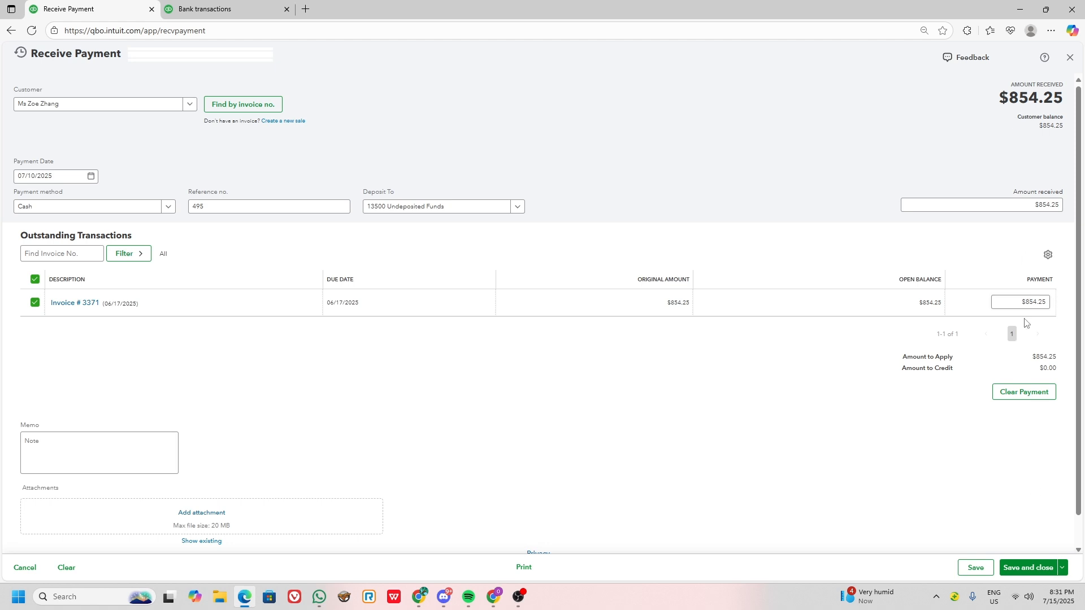
pyautogui.click(1028, 567)
# Start another received payment and find the Walk2 invoice 3384, copied from cell C7 of the deposit record.
pyautogui.hotkey('alt', 'Tab')
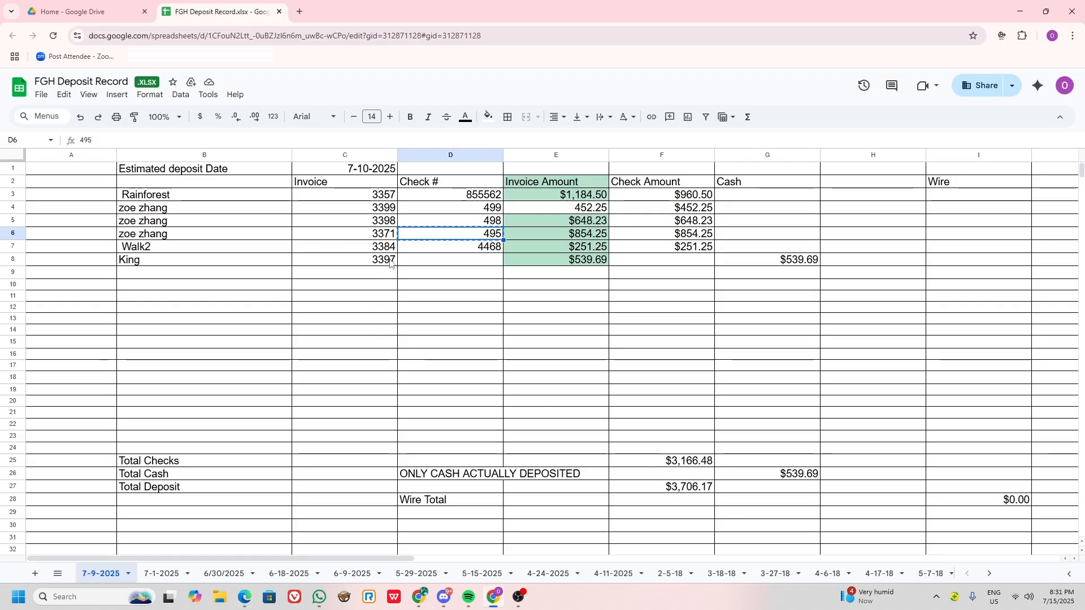
pyautogui.click(362, 248)
pyautogui.hotkey('alt', 'Tab')
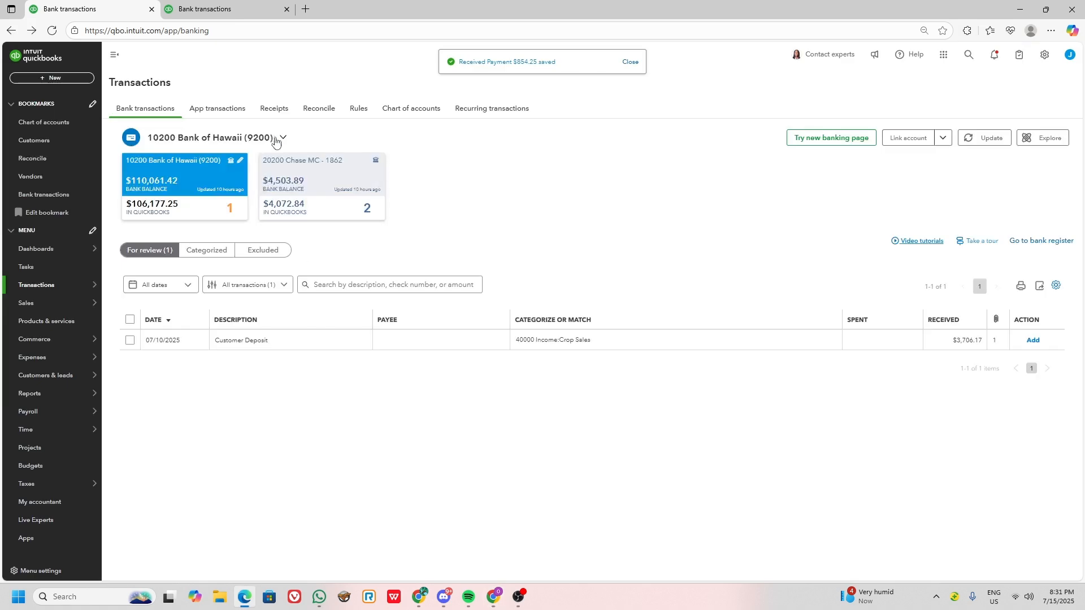
pyautogui.click(42, 78)
pyautogui.click(45, 146)
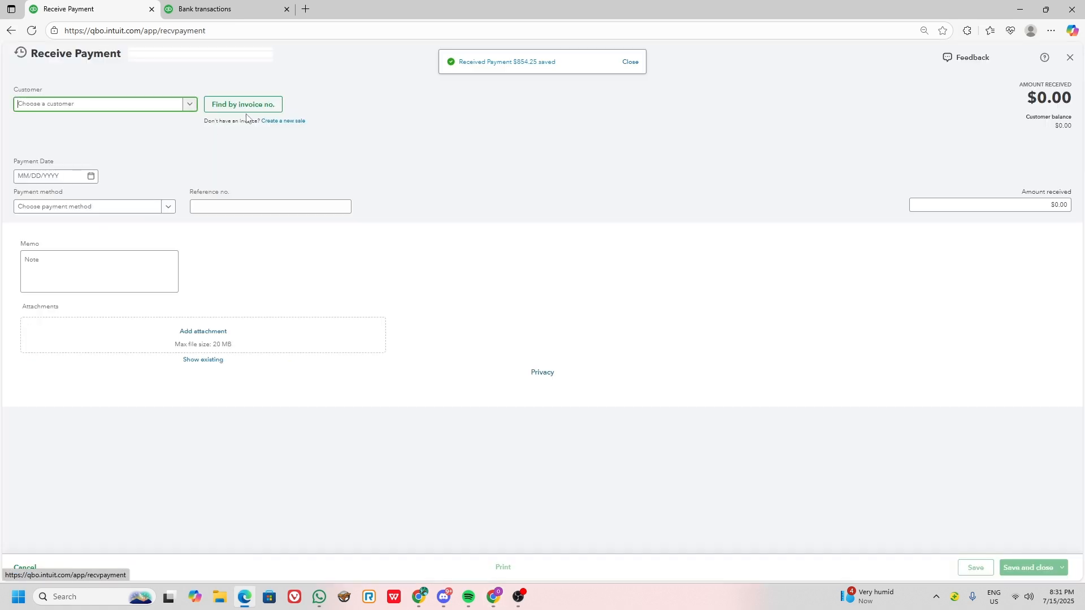
pyautogui.click(263, 104)
pyautogui.click(317, 169)
pyautogui.click(286, 149)
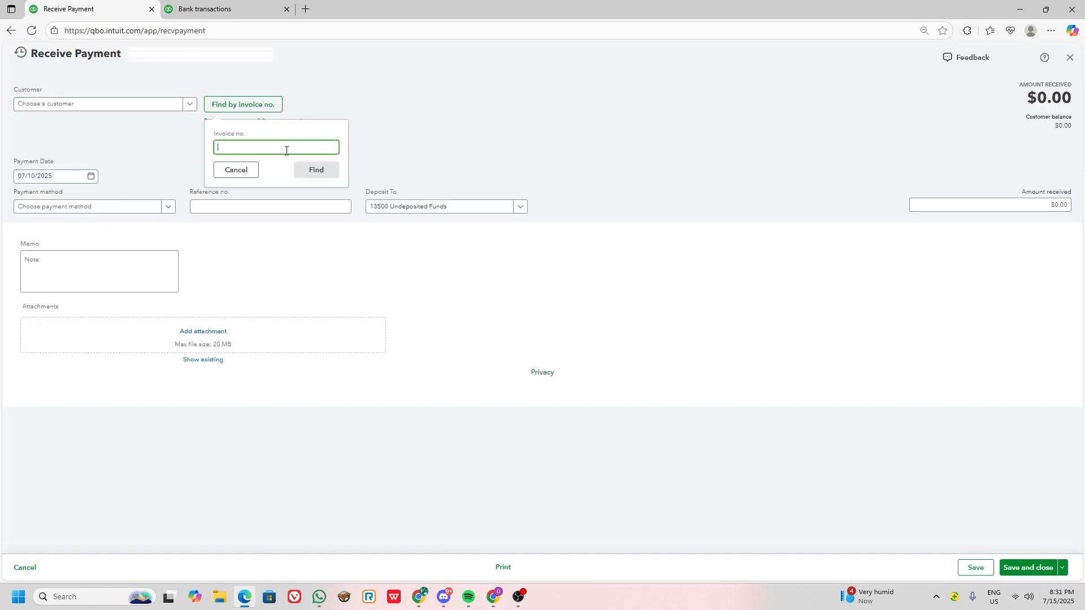
pyautogui.hotkey('ctrl', 'v')
pyautogui.click(313, 172)
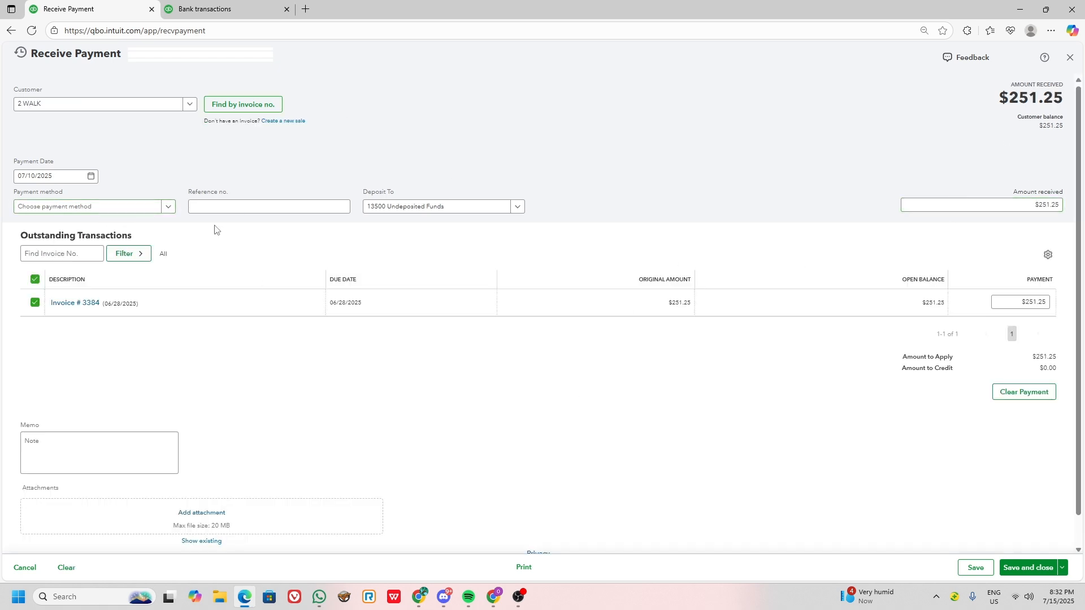
# Set the payment method for the invoice 3384 payment to Cash.
pyautogui.click(61, 207)
pyautogui.click(32, 298)
# Copy check number 4468 from cell D7 of the deposit record into the reference number, and save and close the payment.
pyautogui.hotkey('alt', 'Tab')
pyautogui.hotkey('alt', 'Tab')
pyautogui.click(283, 204)
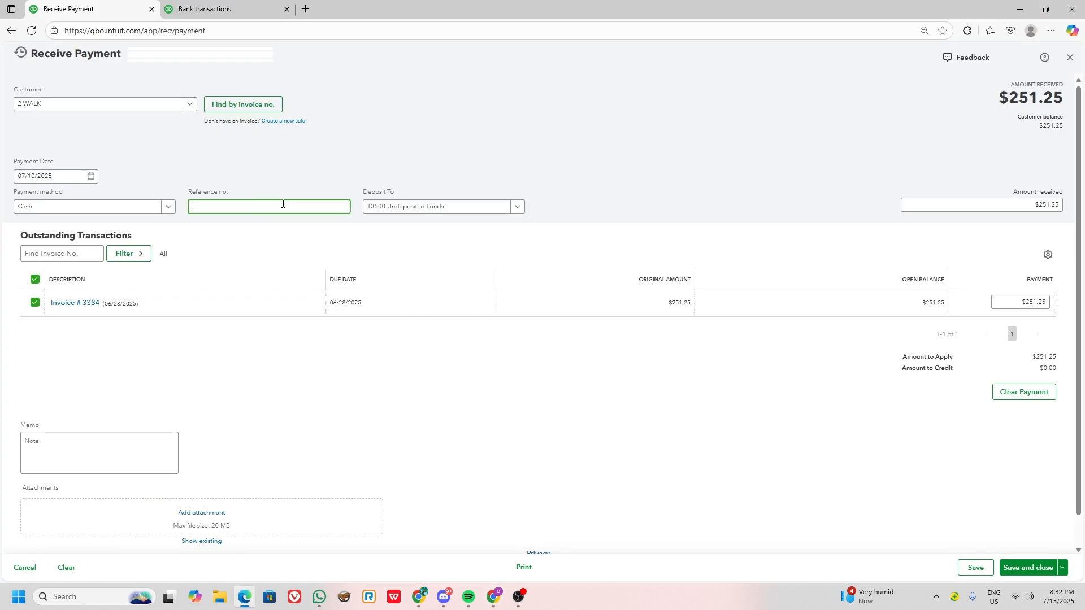
pyautogui.hotkey('ctrl', 'v')
pyautogui.click(895, 456)
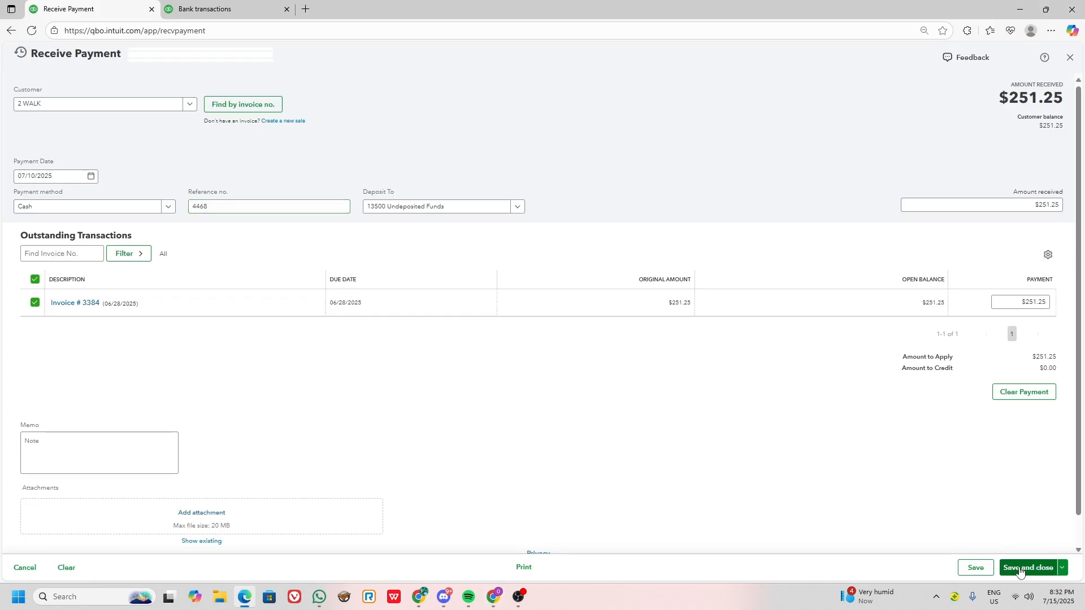
pyautogui.click(1020, 572)
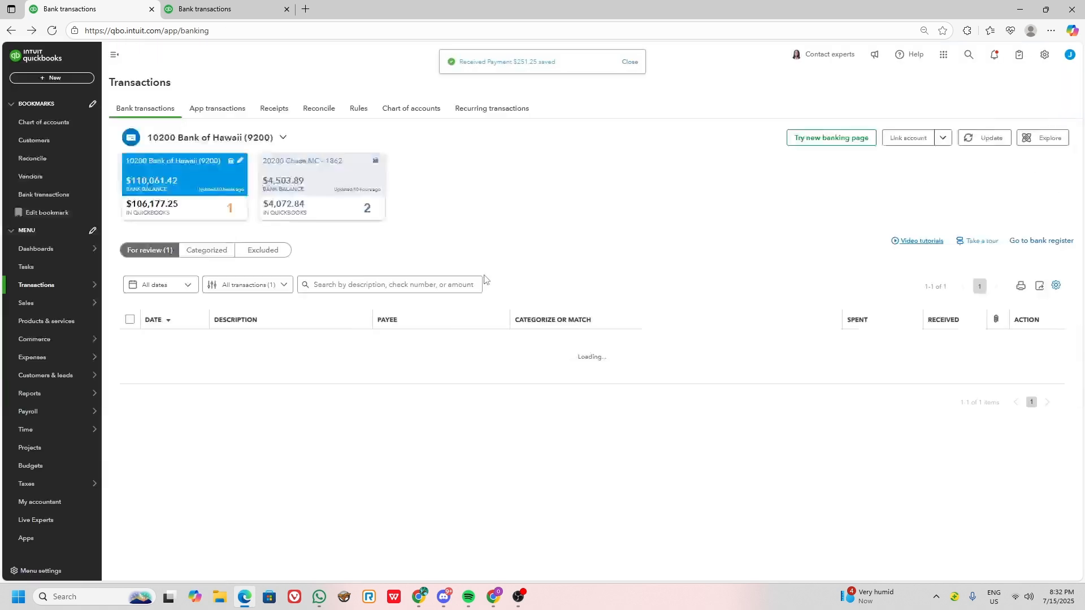
# Start another received payment and find the King invoice 3397, copied from cell C8 of the deposit record.
pyautogui.hotkey('alt', 'Tab')
pyautogui.click(378, 261)
pyautogui.hotkey('alt', 'Tab')
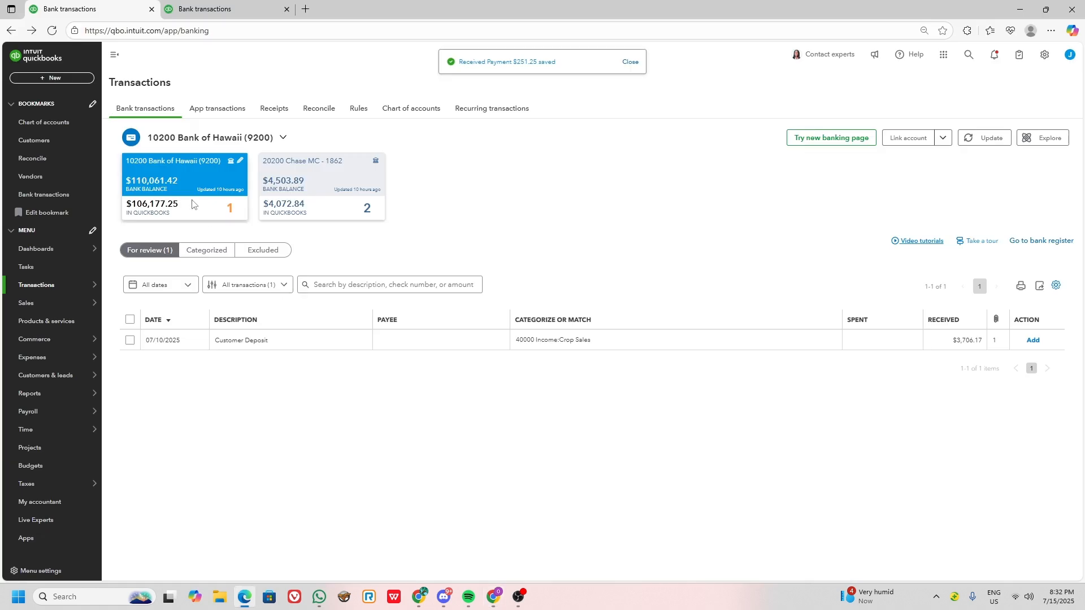
pyautogui.click(52, 78)
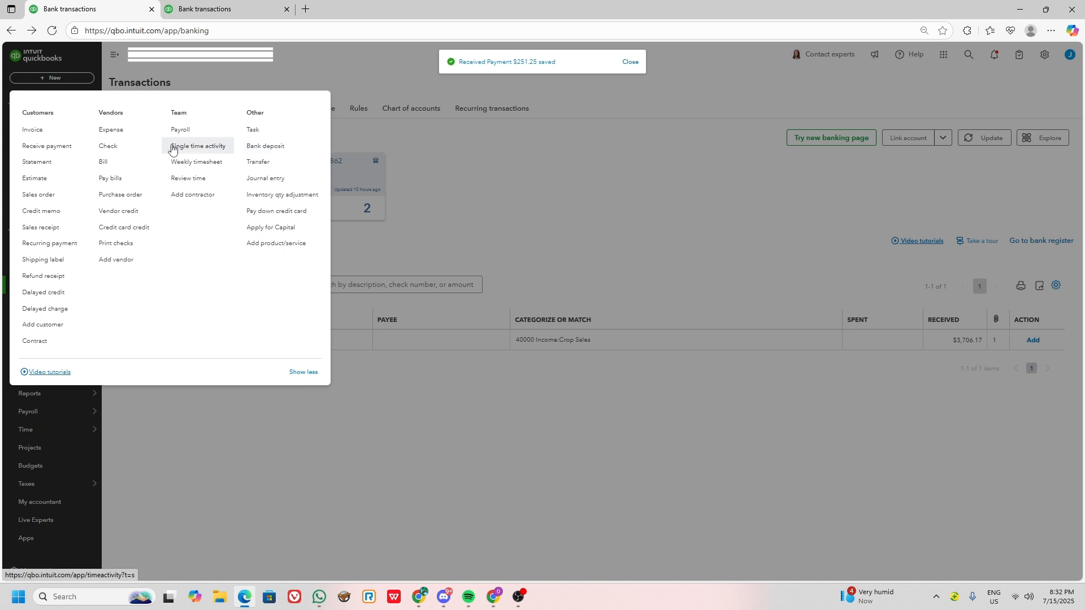
pyautogui.click(61, 148)
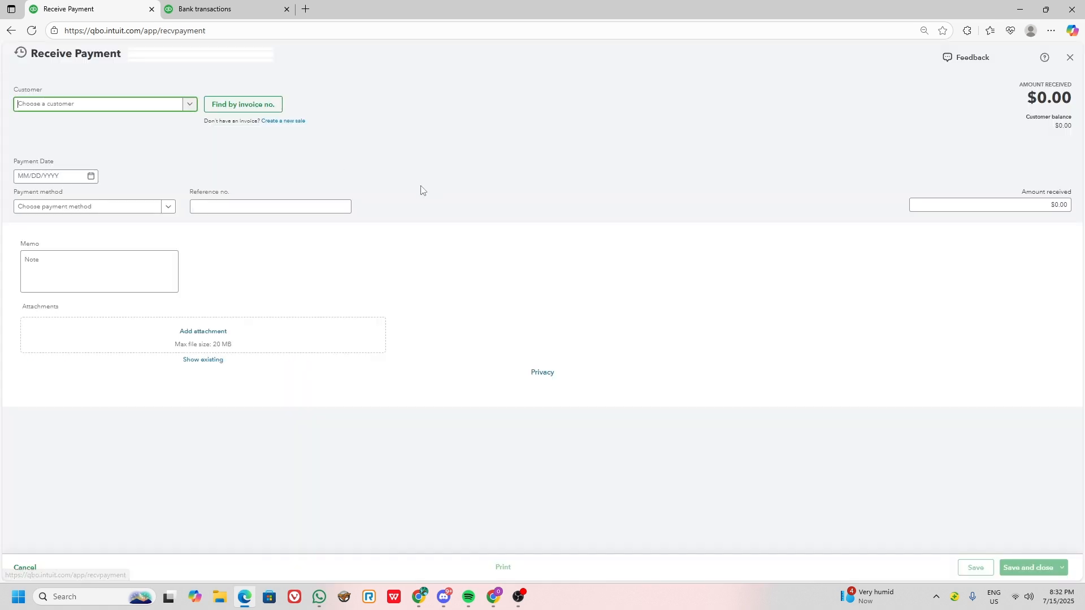
pyautogui.click(236, 108)
pyautogui.write('3397')
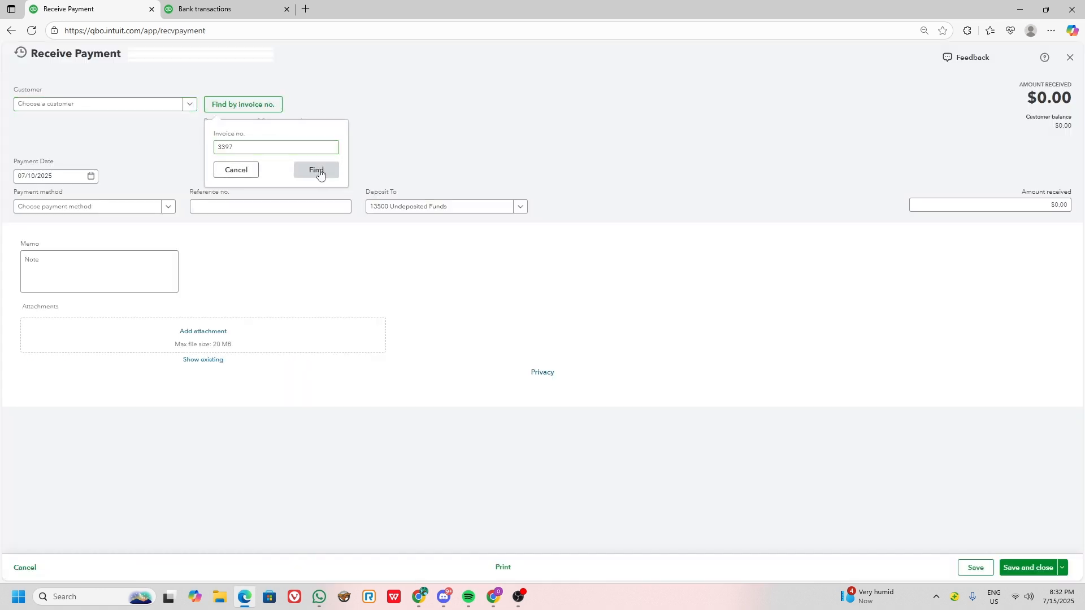
pyautogui.click(315, 170)
# Set the payment method for the invoice 3397 payment to Cash and check the deposit record's King row for a check number.
pyautogui.click(91, 210)
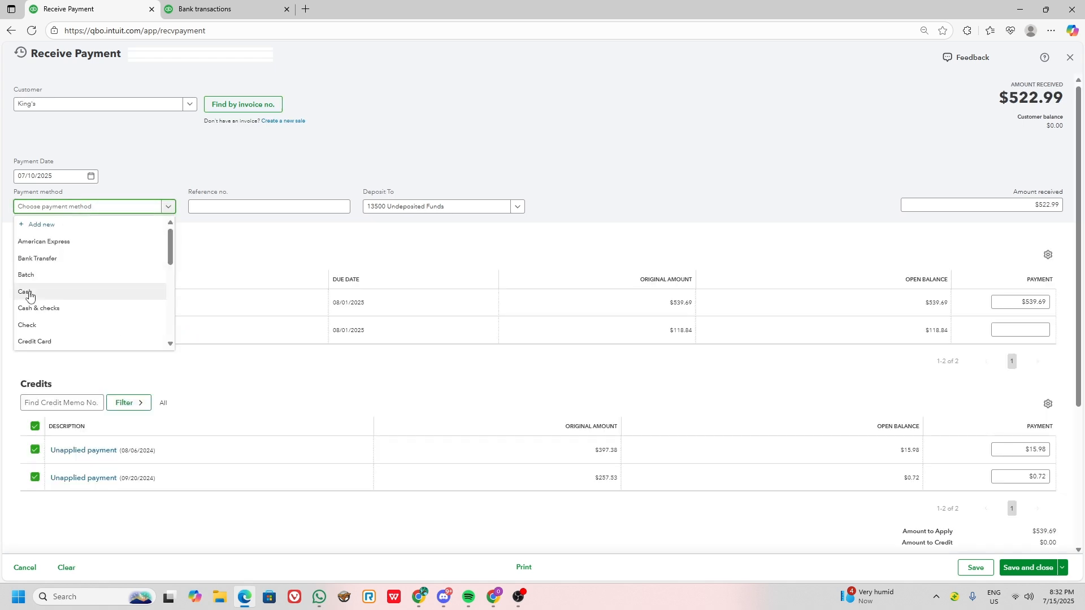
pyautogui.click(35, 278)
pyautogui.click(277, 212)
pyautogui.hotkey('alt', 'Tab')
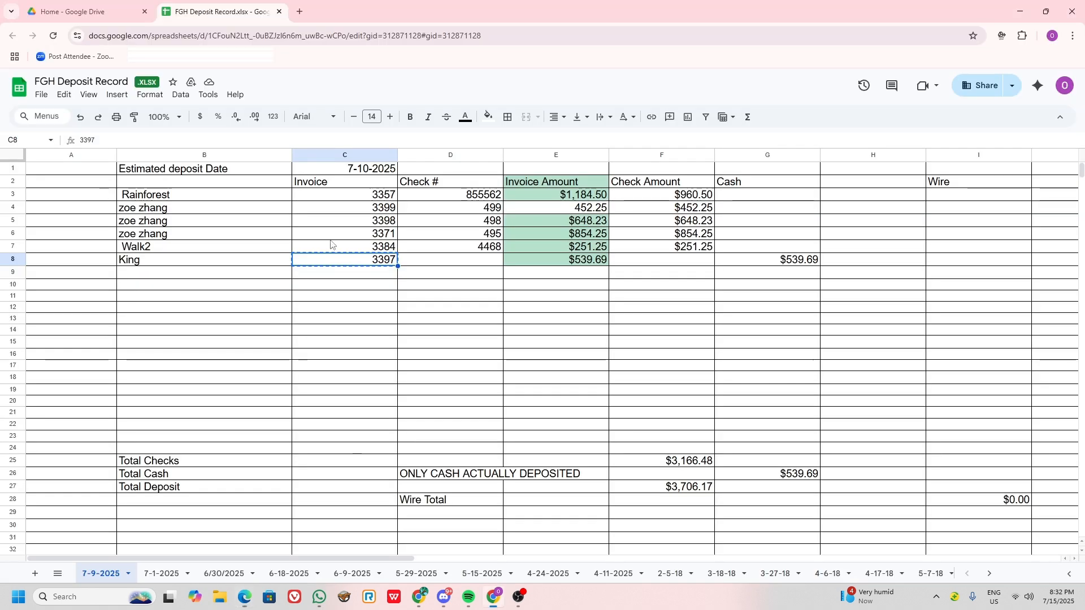
pyautogui.click(467, 258)
pyautogui.hotkey('alt', 'Tab')
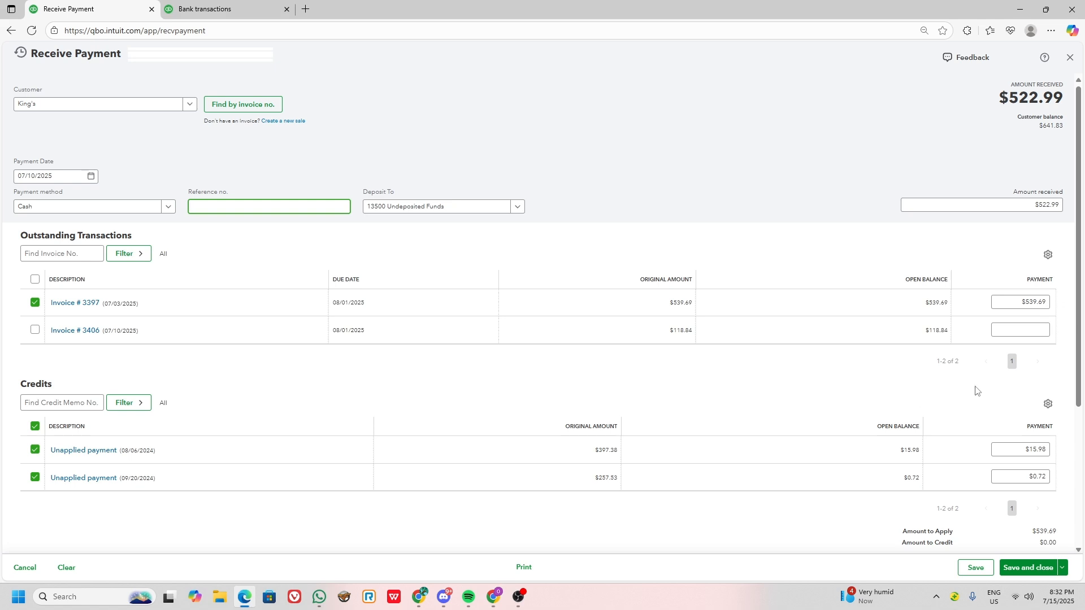
# Exclude all available credits from the King's invoice 3397 payment so it receives $539.69, and save and close it.
pyautogui.click(35, 426)
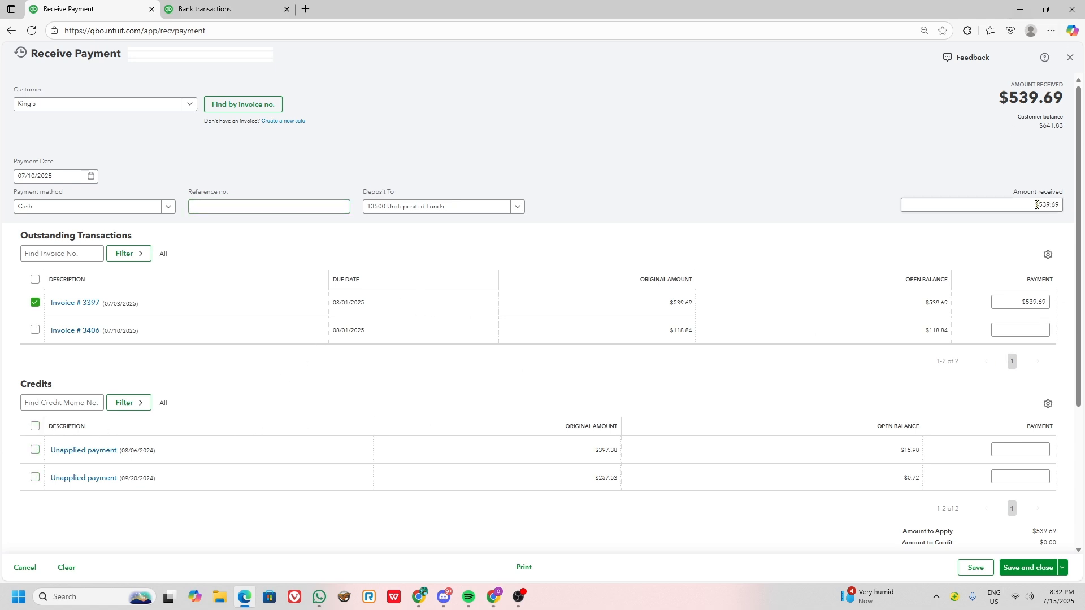
pyautogui.click(1028, 568)
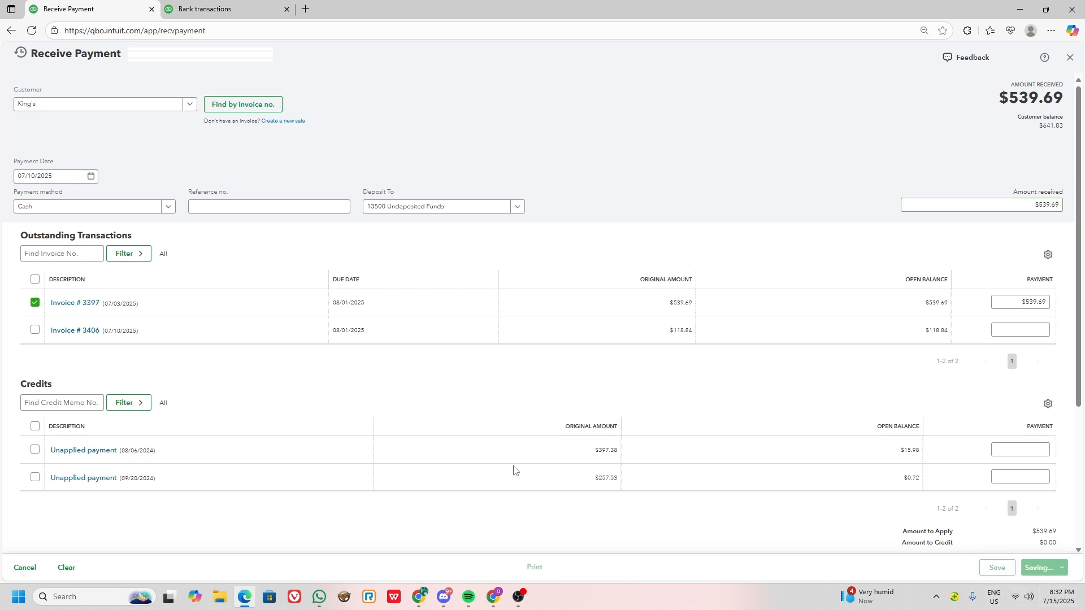
pyautogui.hotkey('alt', 'Tab')
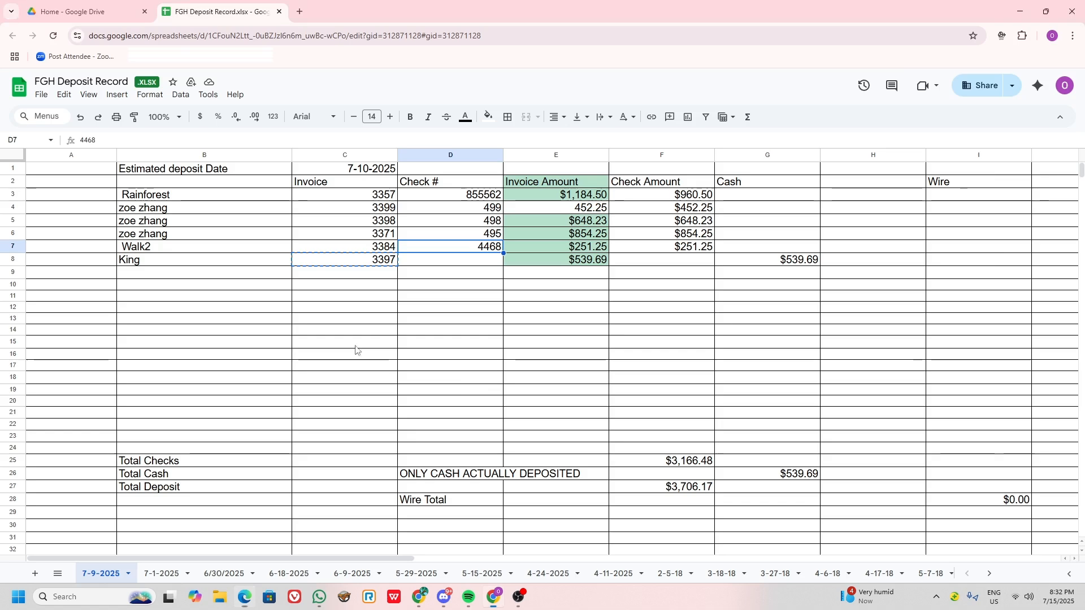
pyautogui.hotkey('alt', 'Tab')
# Start a bank deposit to 10200 Bank of Hawaii (9200) and include all six payments dated 07/10/2025.
pyautogui.click(55, 79)
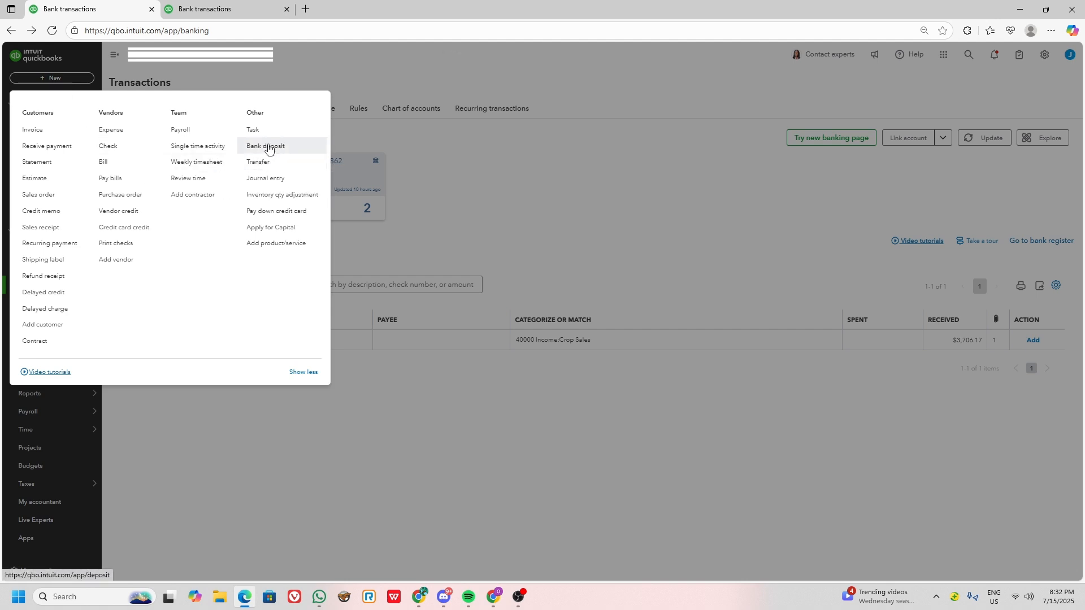
pyautogui.click(274, 148)
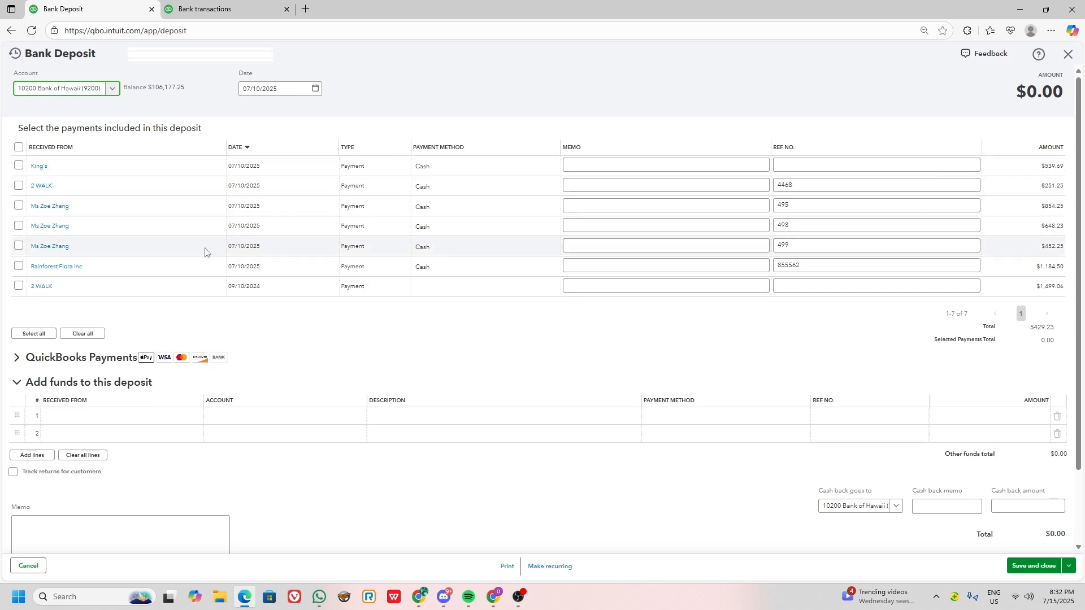
pyautogui.click(18, 166)
pyautogui.click(19, 186)
pyautogui.click(19, 206)
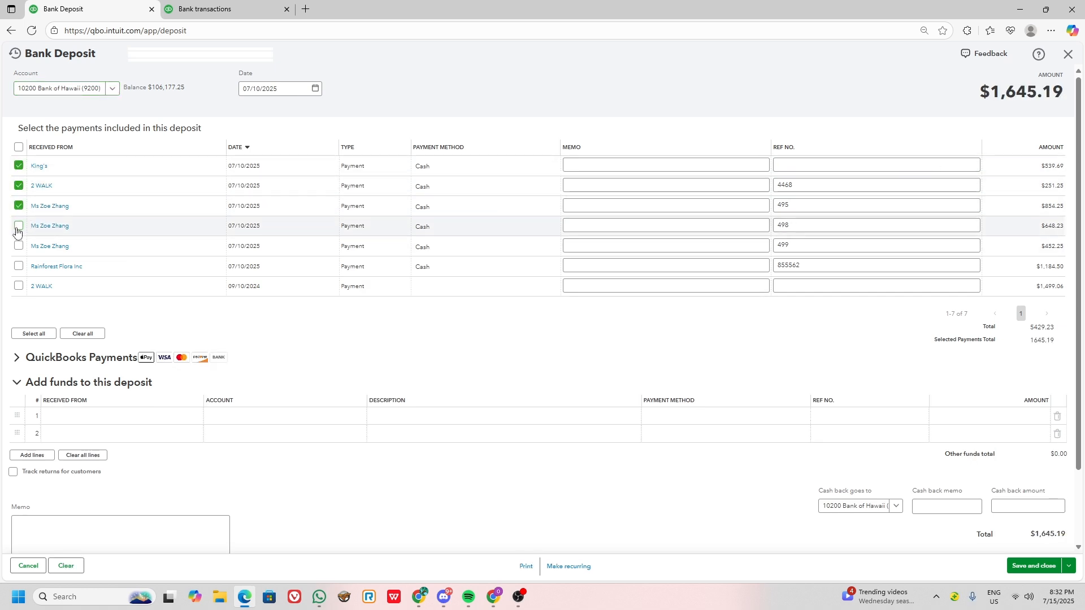
pyautogui.click(19, 227)
pyautogui.click(18, 265)
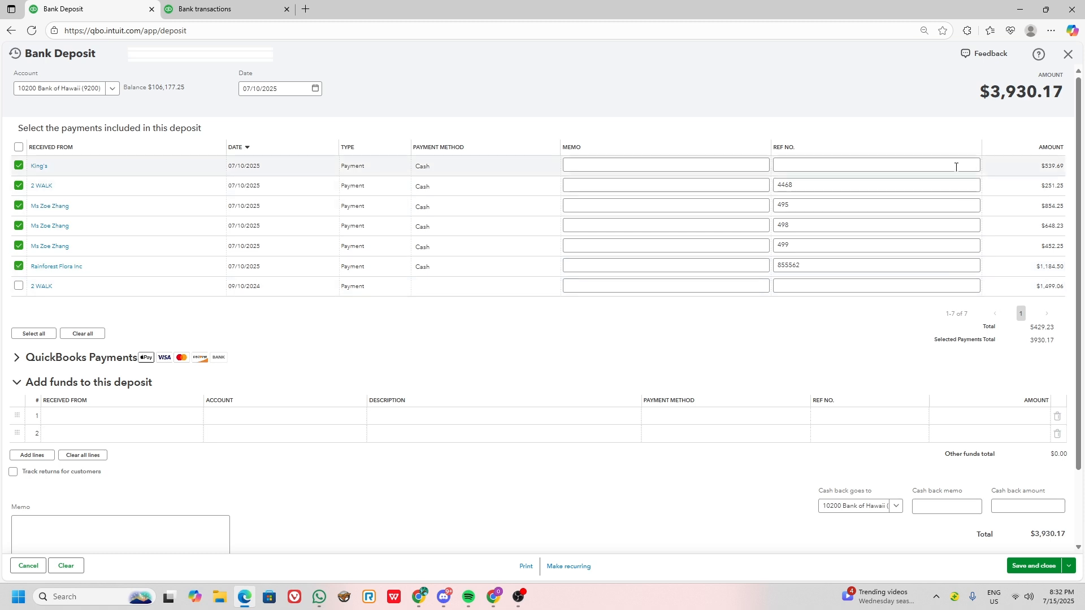
# Compare the bank deposit's total with the amount received on the 07/10/2025 Customer Deposit bank transaction.
pyautogui.hotkey('alt', 'Tab')
pyautogui.hotkey('alt', 'Tab')
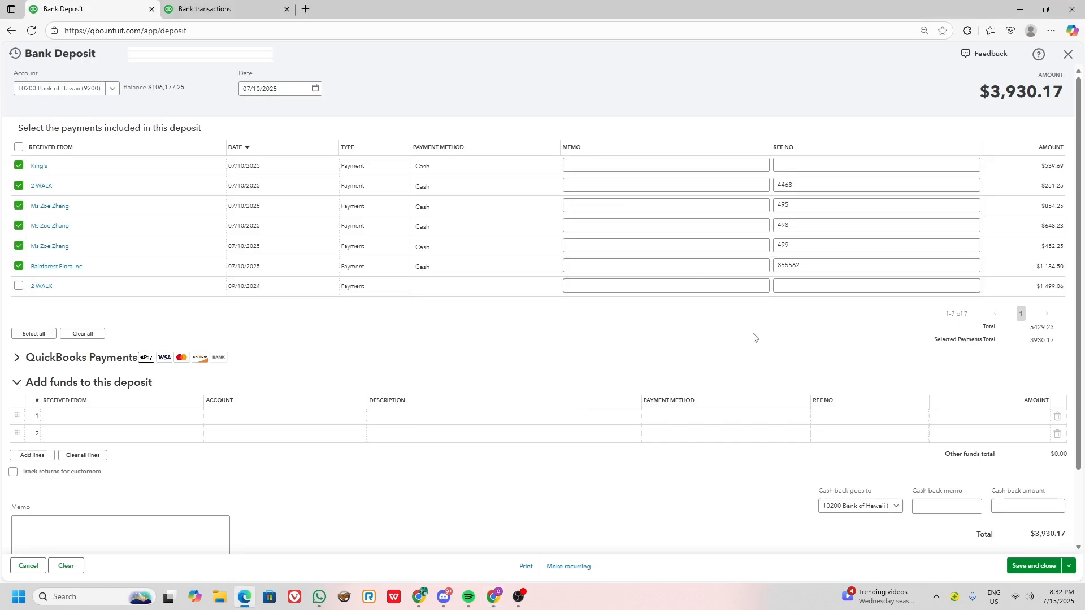
pyautogui.hotkey('alt', 'Tab')
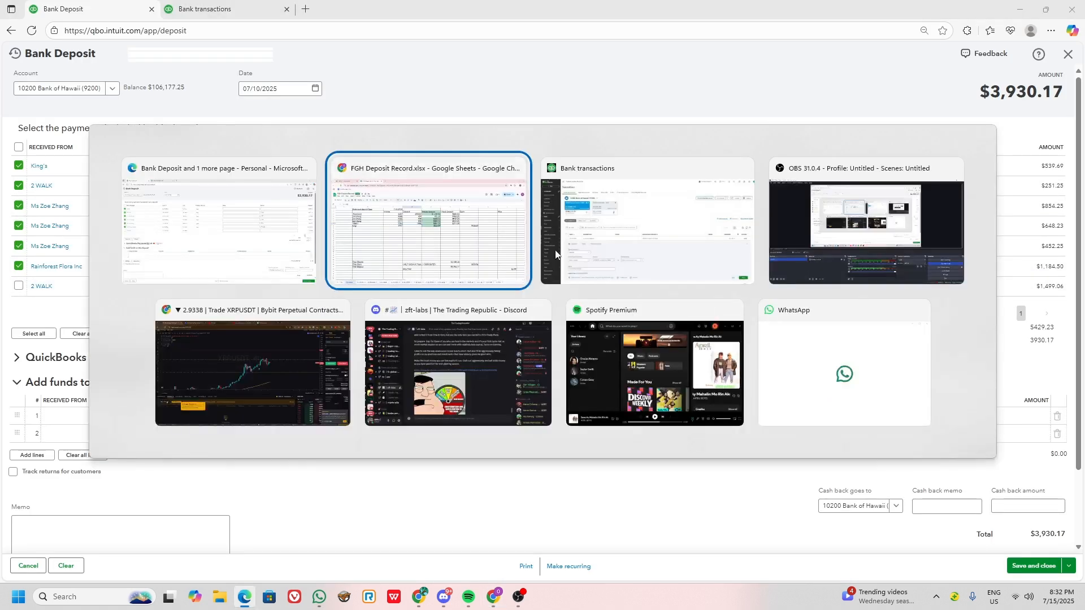
pyautogui.click(614, 258)
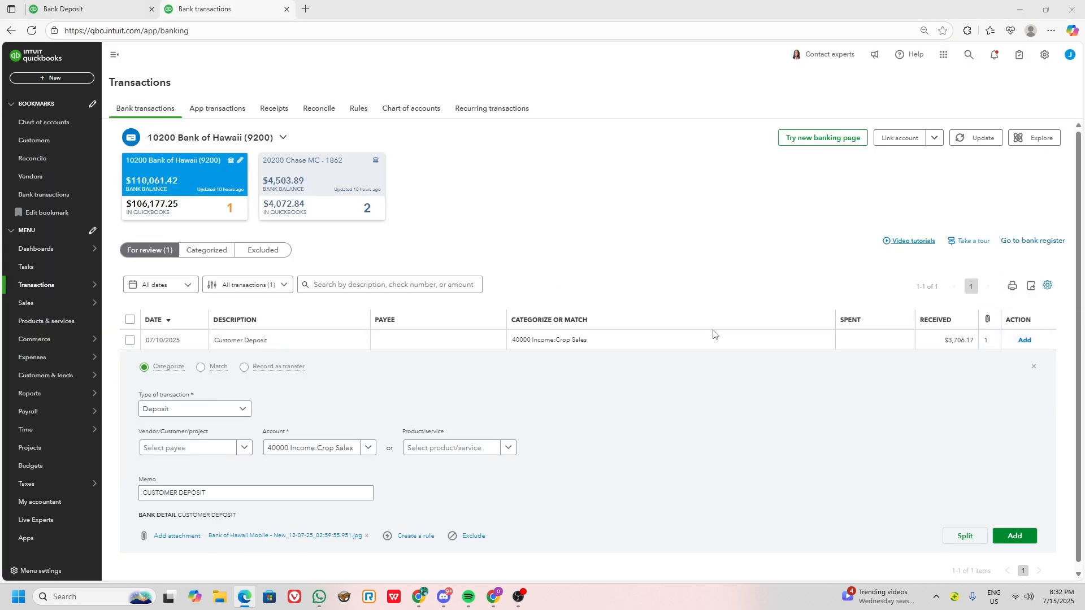
pyautogui.hotkey('alt', 'Tab')
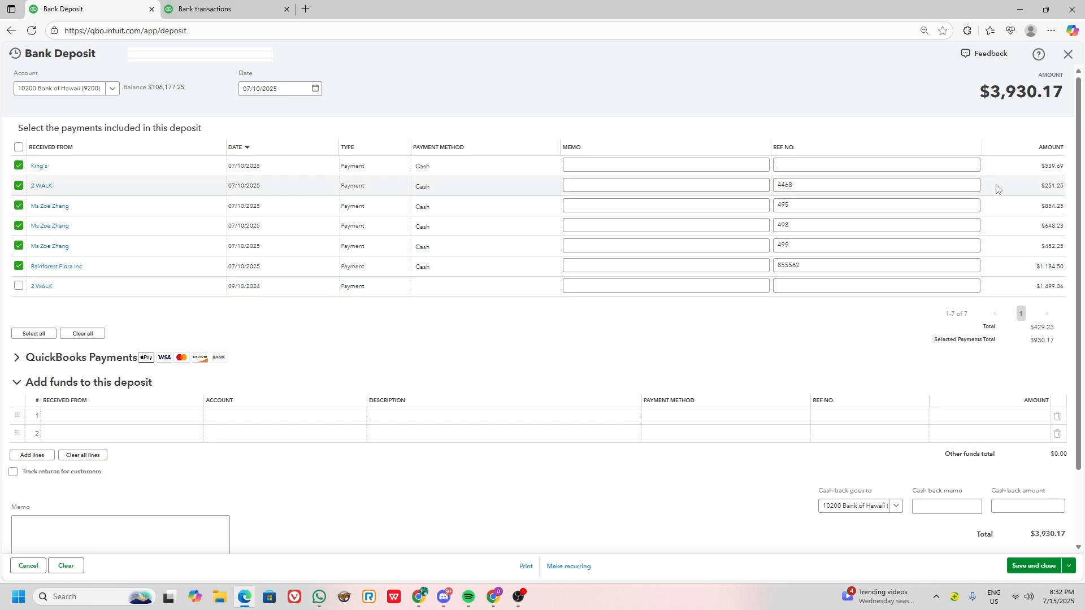
pyautogui.hotkey('alt', 'Tab')
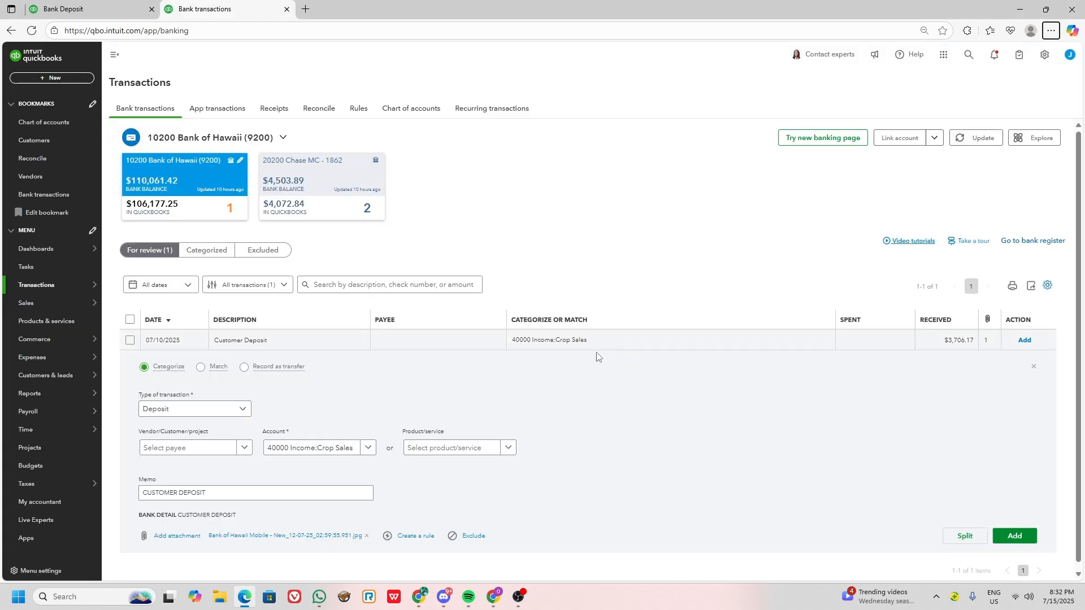
# Switch to the deposit record in Google Sheets and check the sums of Invoice Amount E3:E9 and Check Amount F3:F9.
pyautogui.hotkey('alt', 'Tab')
pyautogui.click(561, 278)
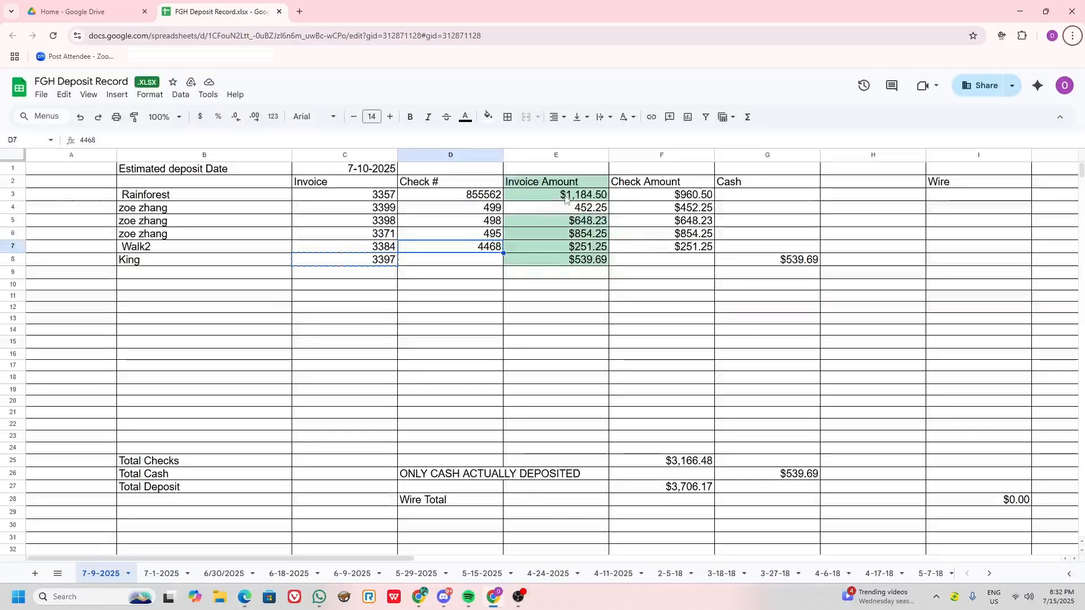
pyautogui.moveTo(557, 195); pyautogui.dragTo(558, 273)
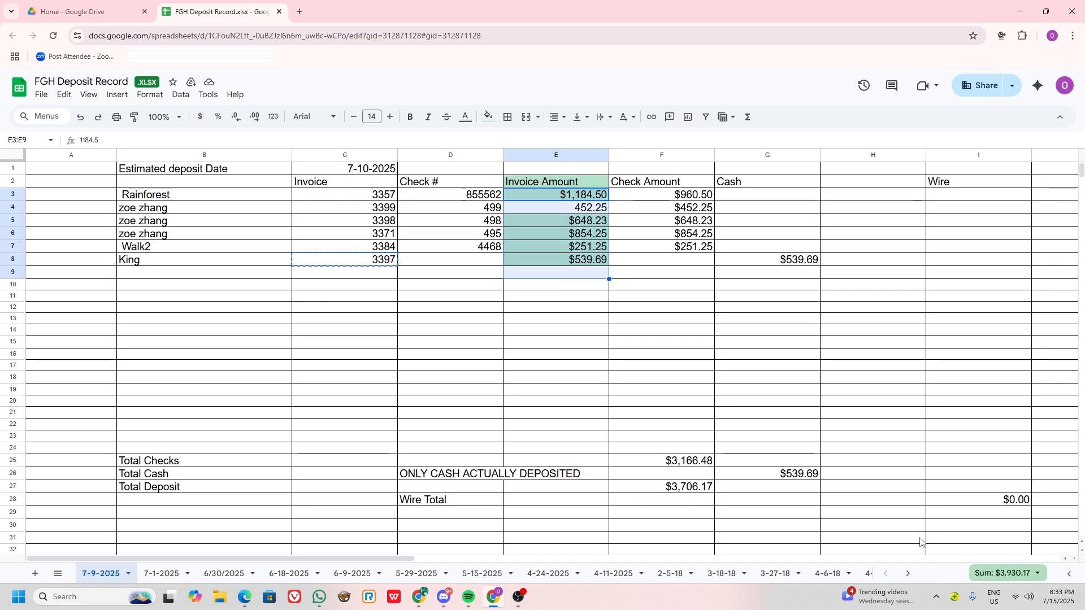
pyautogui.moveTo(672, 197); pyautogui.dragTo(668, 274)
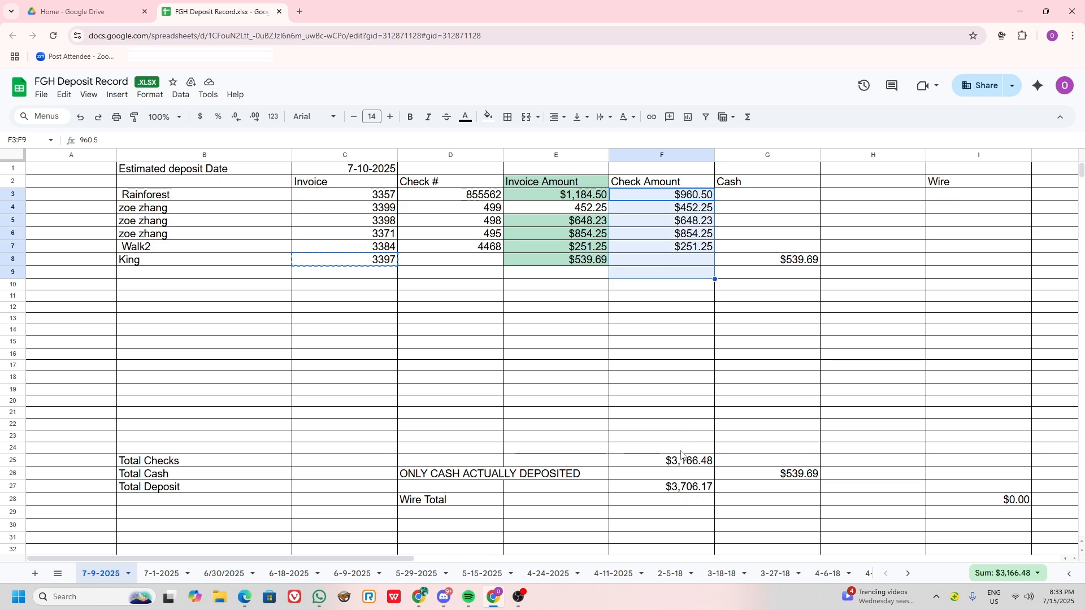
# Inspect the formulas behind Total Deposit in F27, Total Checks in F25 and Total Cash in G26 without changing them.
pyautogui.click(682, 492)
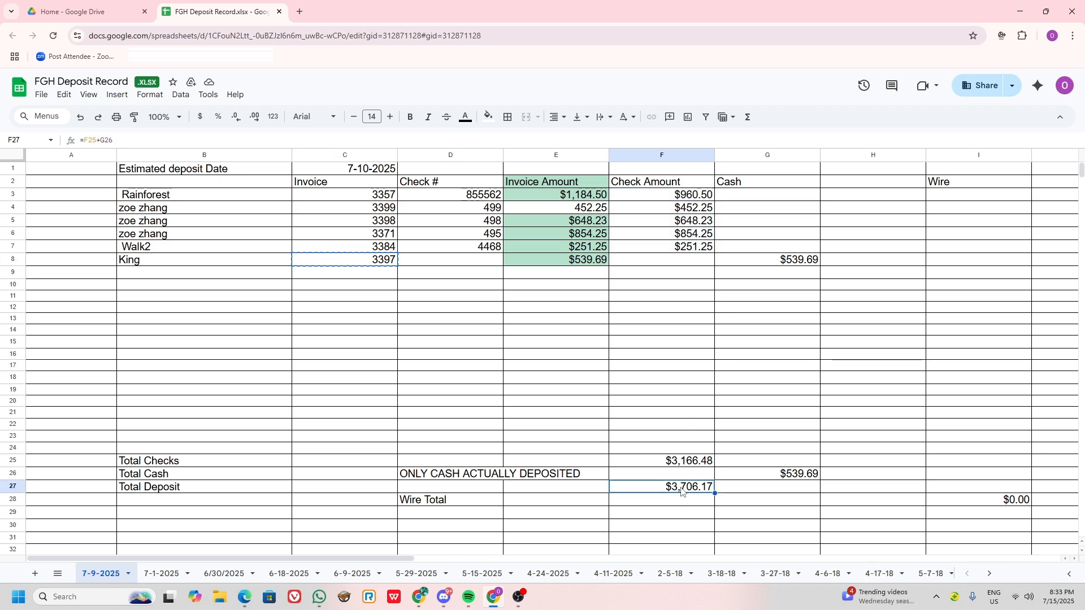
pyautogui.doubleClick(682, 491)
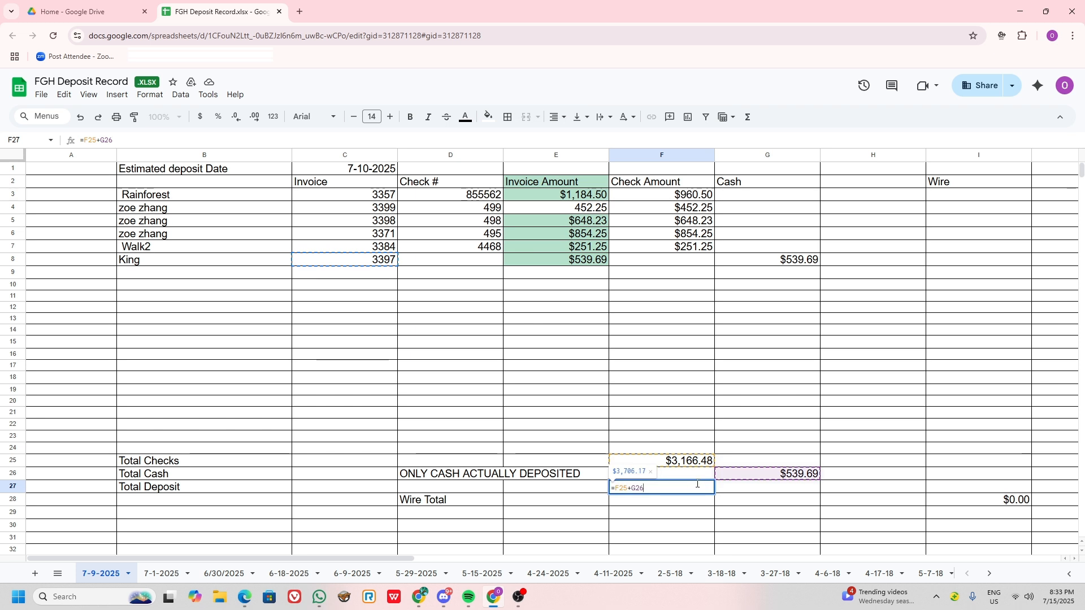
pyautogui.press('Escape')
pyautogui.doubleClick(680, 462)
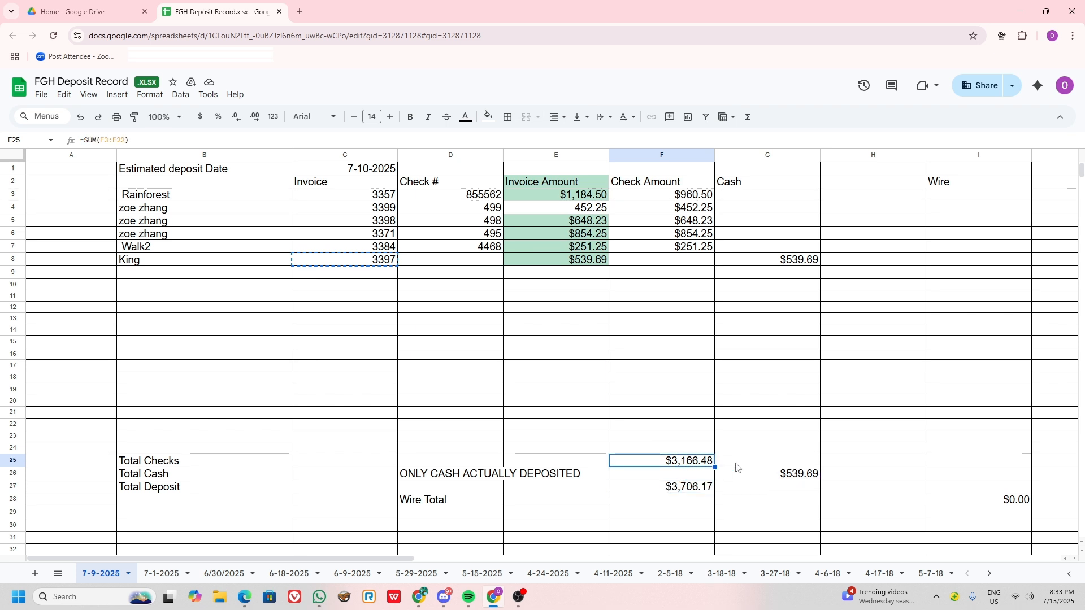
pyautogui.press('Escape')
pyautogui.click(785, 474)
pyautogui.doubleClick(785, 474)
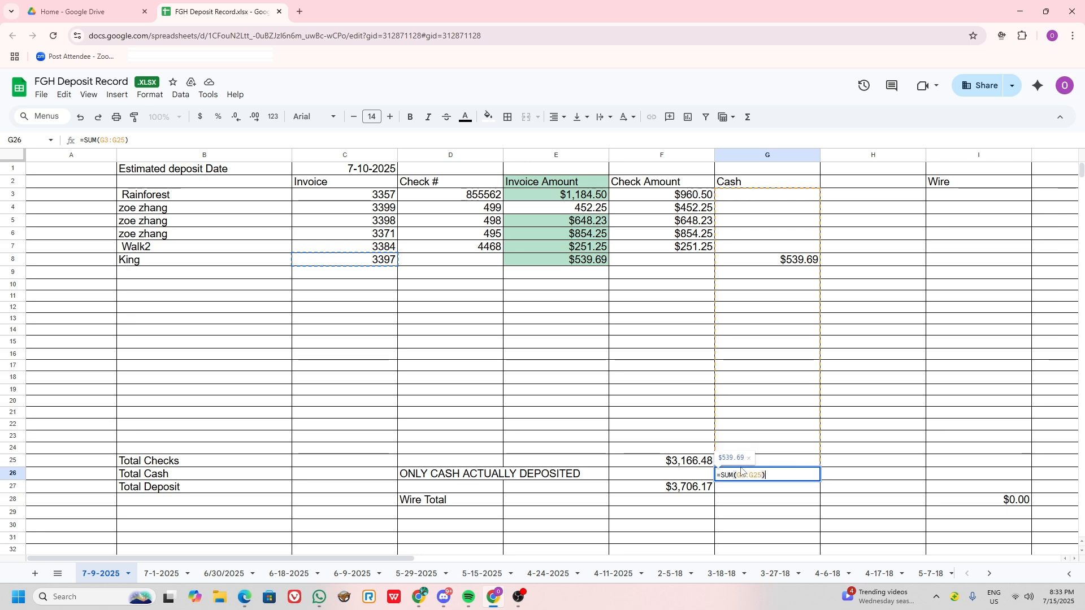
pyautogui.press('Escape')
# Place the deposit record and the QuickBooks window side by side, with the Bank Deposit page shown.
pyautogui.hotkey('alt', 'Tab')
pyautogui.hotkey('alt', 'Tab')
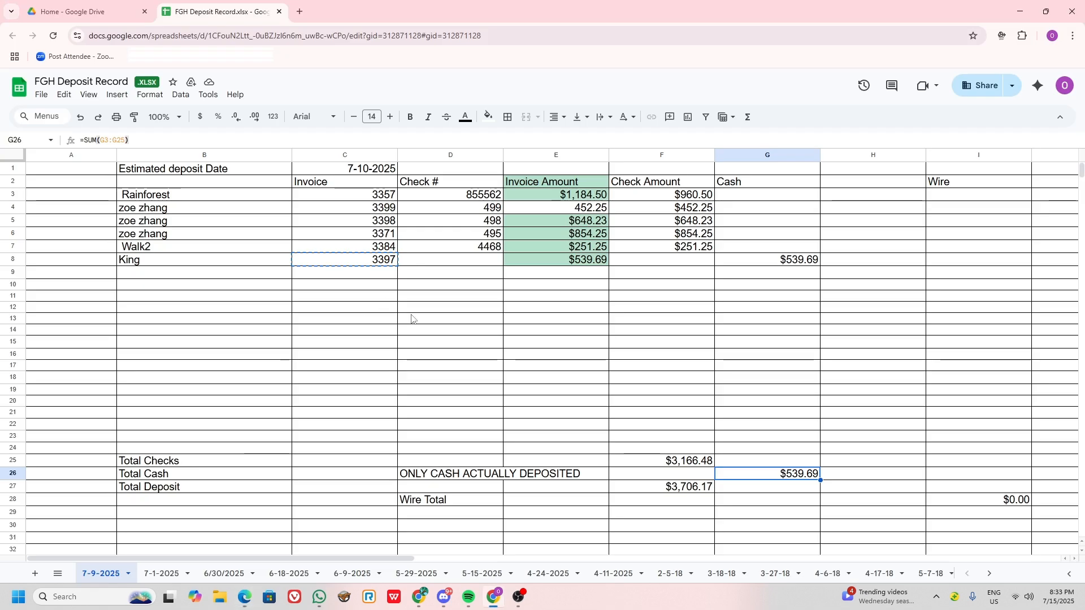
pyautogui.moveTo(569, 3); pyautogui.dragTo(0, 236)
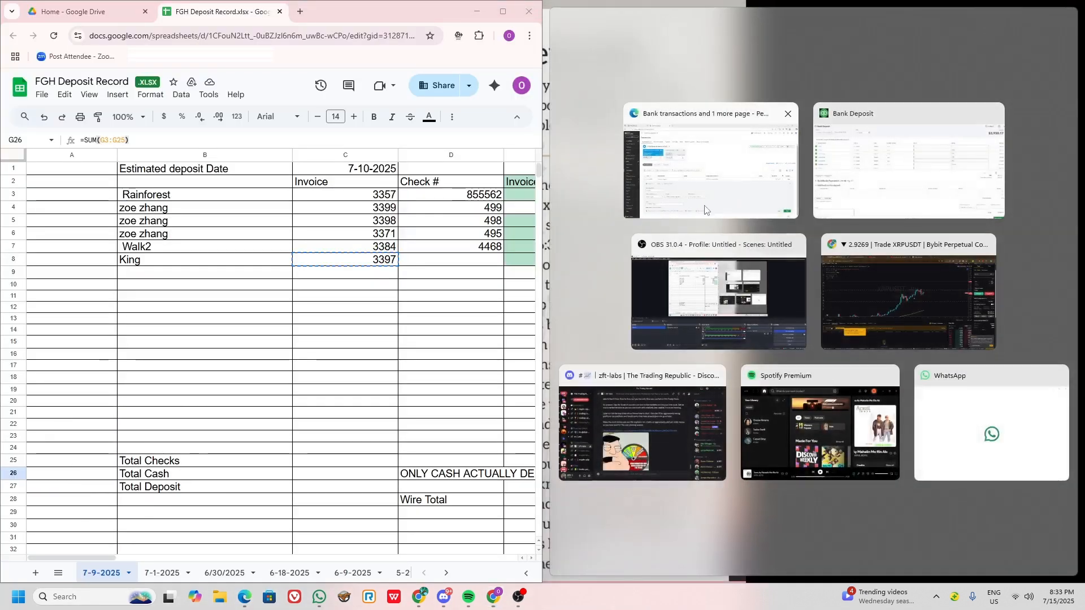
pyautogui.click(710, 164)
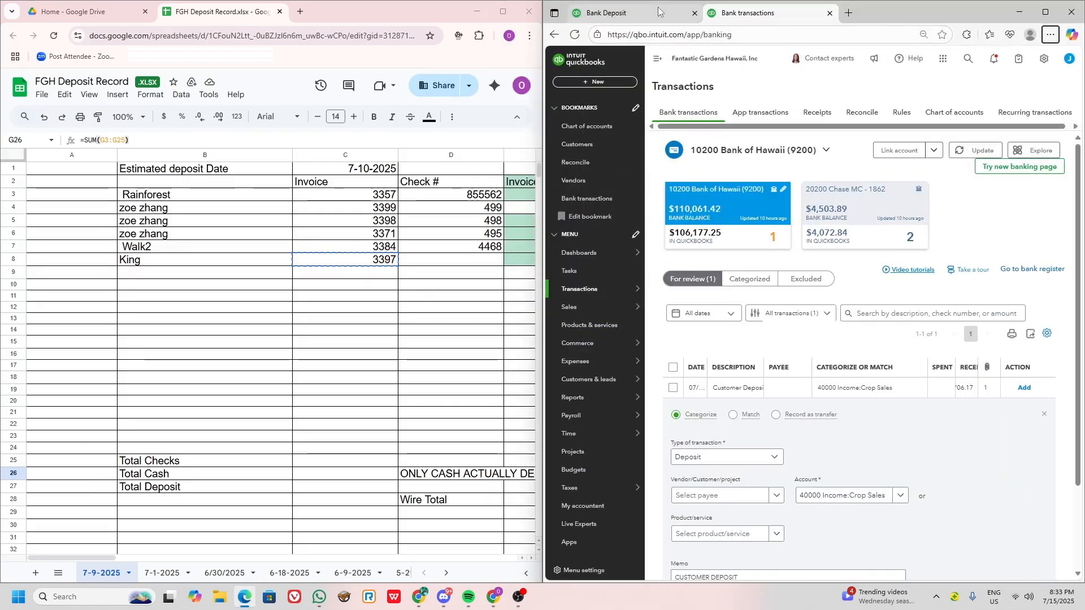
pyautogui.click(627, 13)
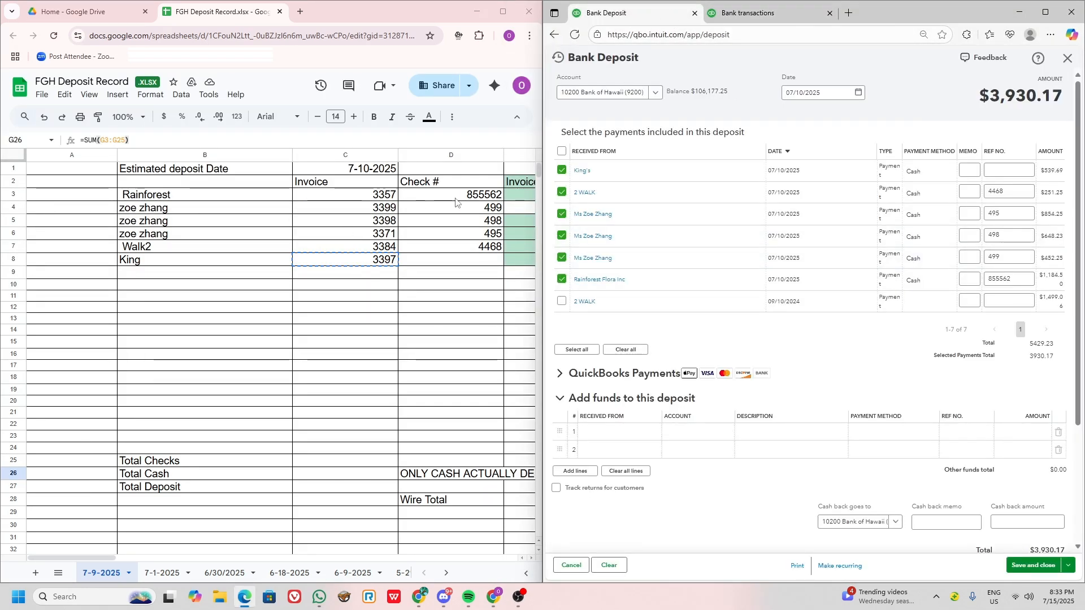
# Compare the deposit record's Check Amount and Cash columns with the payment amounts selected in the bank deposit.
pyautogui.click(456, 273)
pyautogui.press('Right')
pyautogui.press('Right')
pyautogui.press('Right')
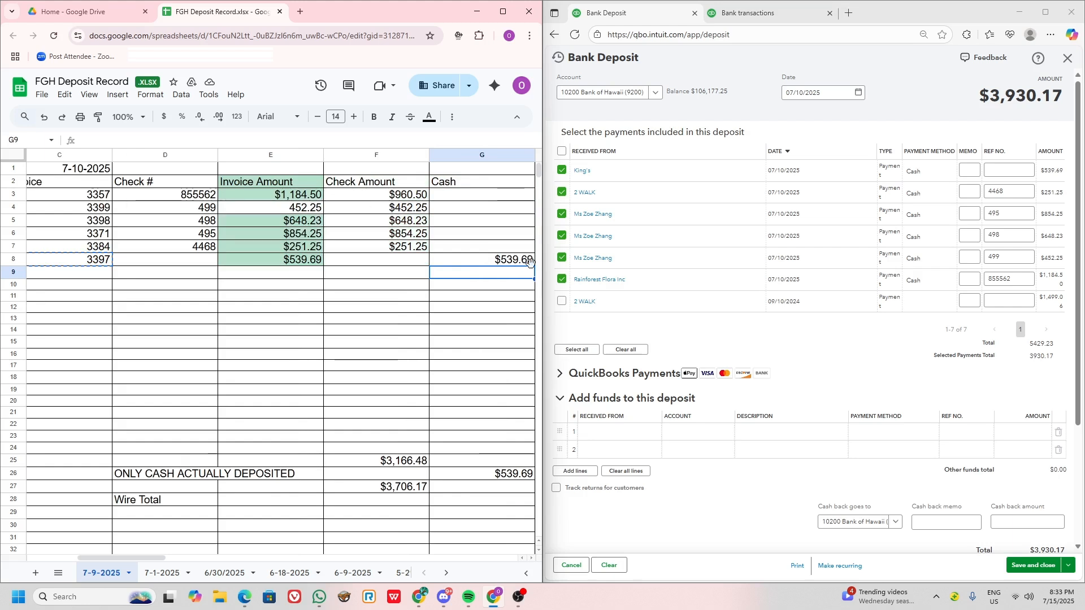
pyautogui.click(381, 201)
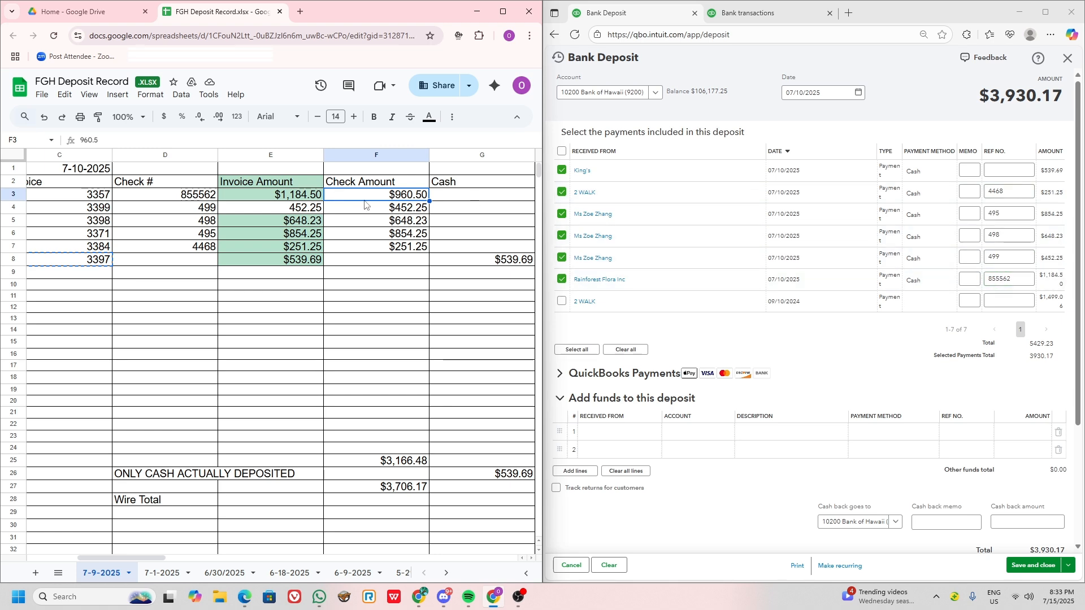
# Check the Rainforest row's invoice, check number, invoice amount and check amount against its payment in the bank deposit.
pyautogui.click(210, 206)
pyautogui.press('Left')
pyautogui.press('Left')
pyautogui.press('Left')
pyautogui.click(365, 197)
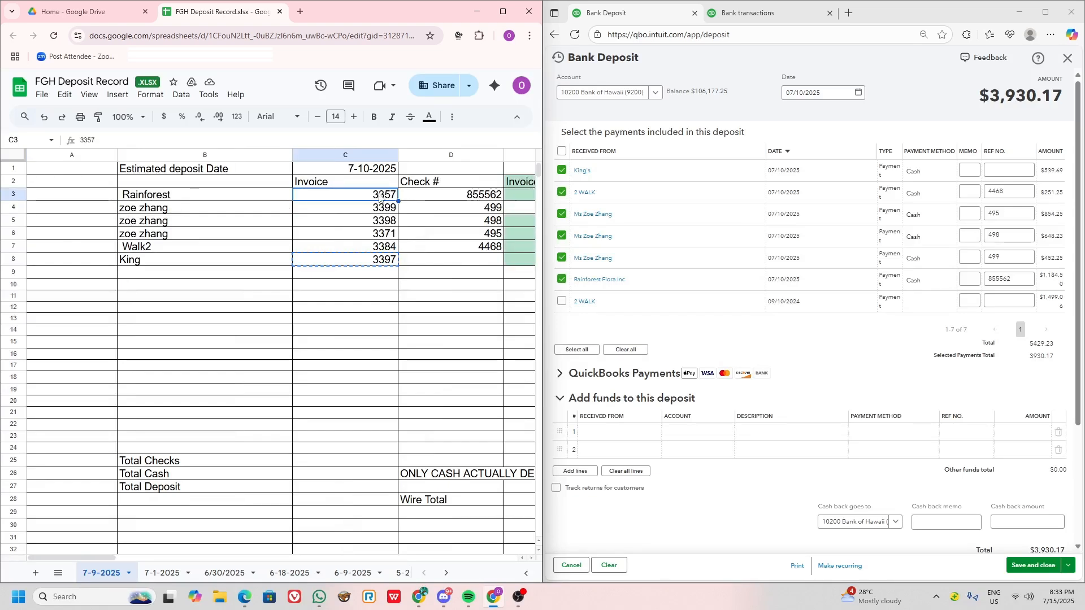
pyautogui.click(445, 196)
pyautogui.press('Right')
pyautogui.press('Right')
pyautogui.press('Right')
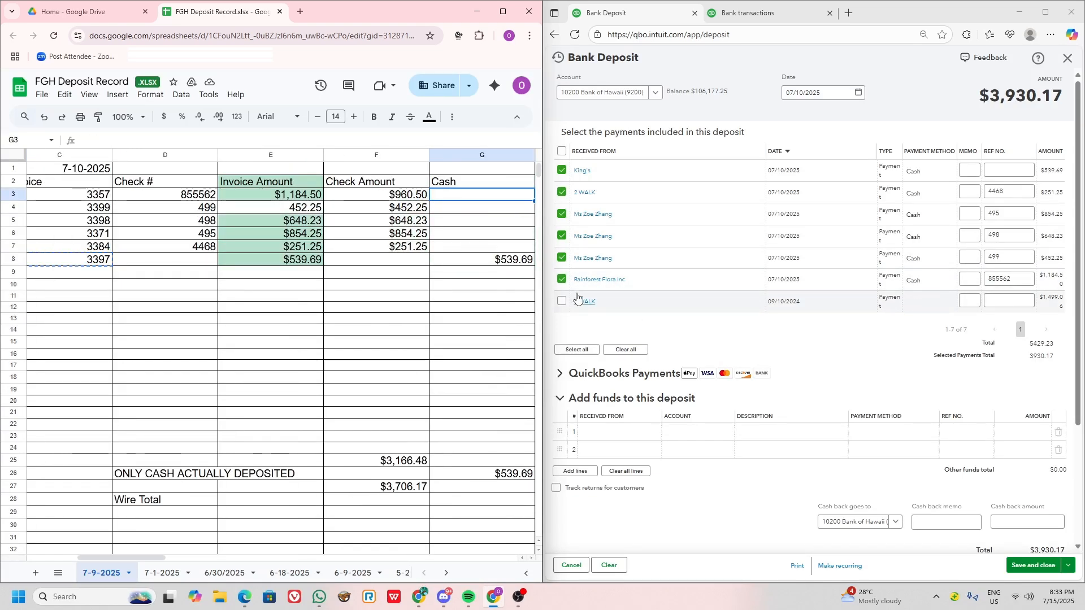
# Open the Rainforest Flora Inc payment from the deposit and set both the invoice 3357 payment and the amount received to $960.50.
pyautogui.click(596, 279)
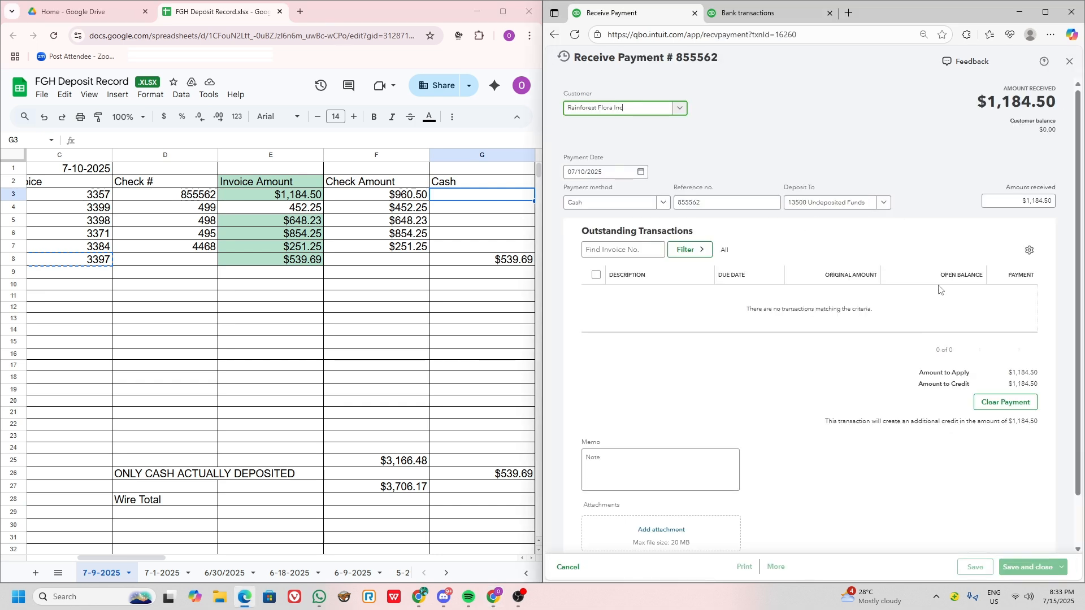
pyautogui.click(1003, 298)
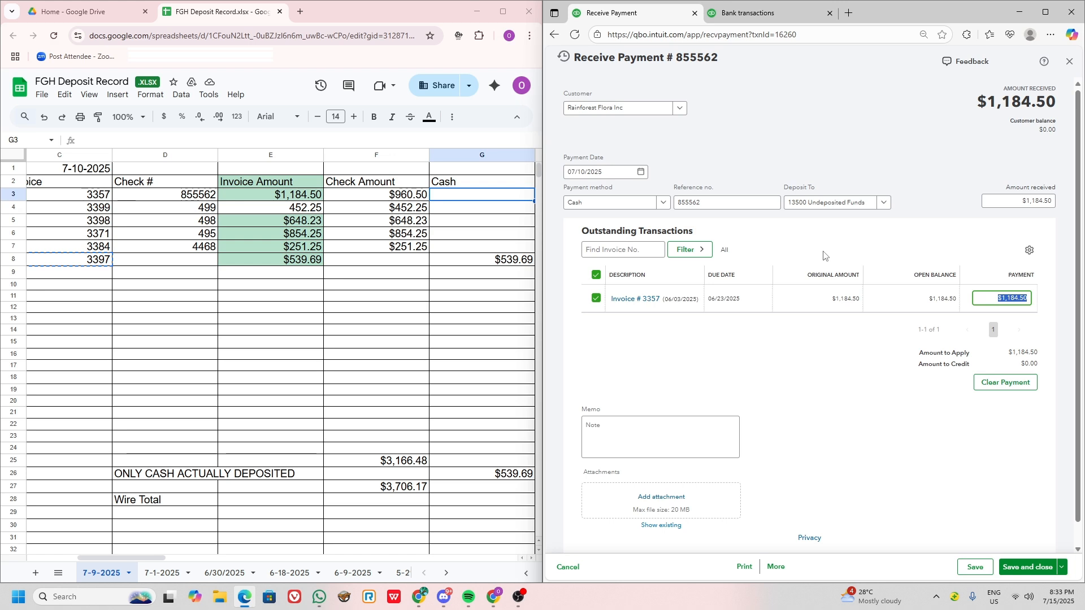
pyautogui.write('960.50')
pyautogui.click(999, 205)
pyautogui.write('960.50')
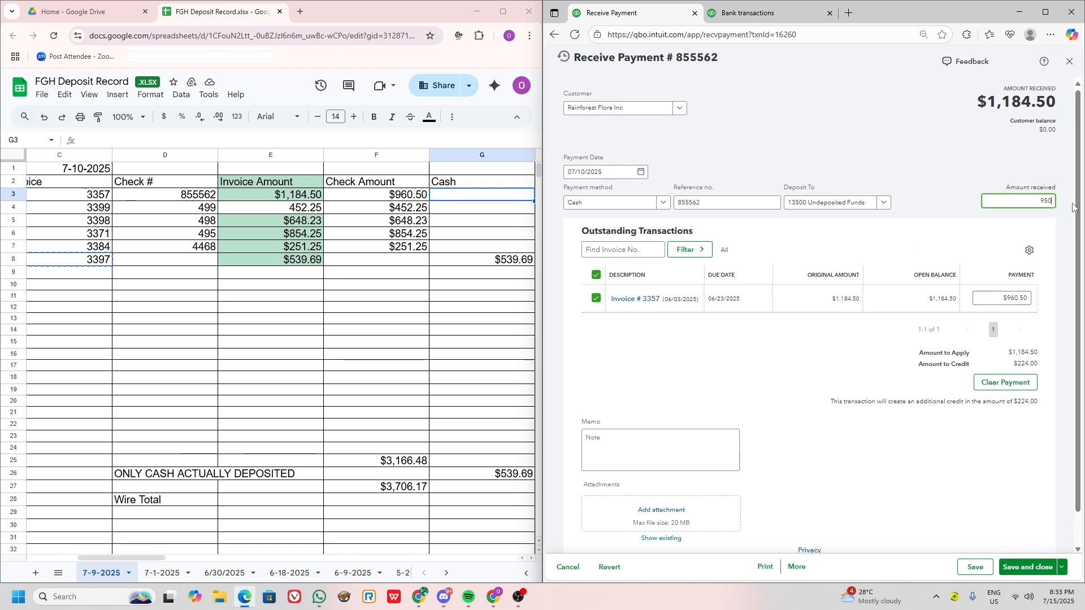
pyautogui.press('BackSpace')
pyautogui.press('BackSpace')
pyautogui.write('60.50')
pyautogui.click(782, 378)
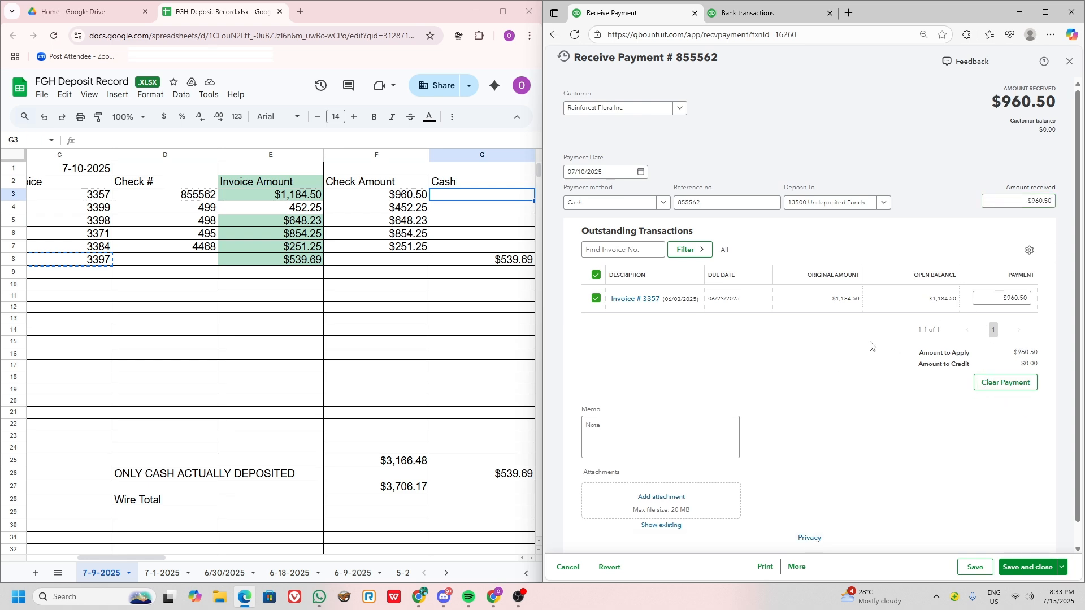
# Maximize the QuickBooks window, save the Rainforest payment, accept modifying the linked transaction, and close the payment.
pyautogui.click(1045, 11)
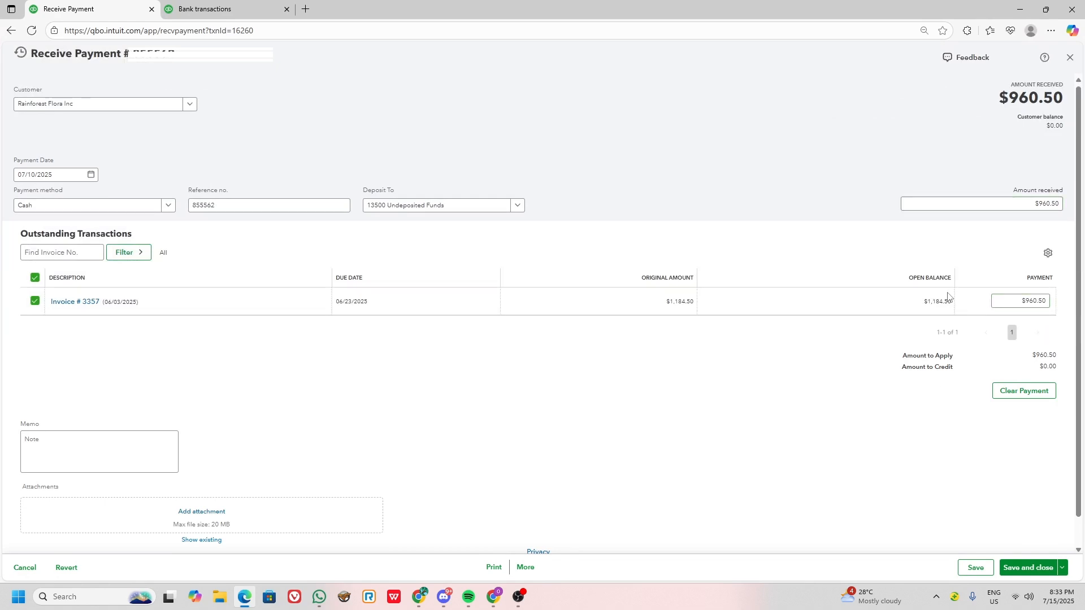
pyautogui.click(977, 568)
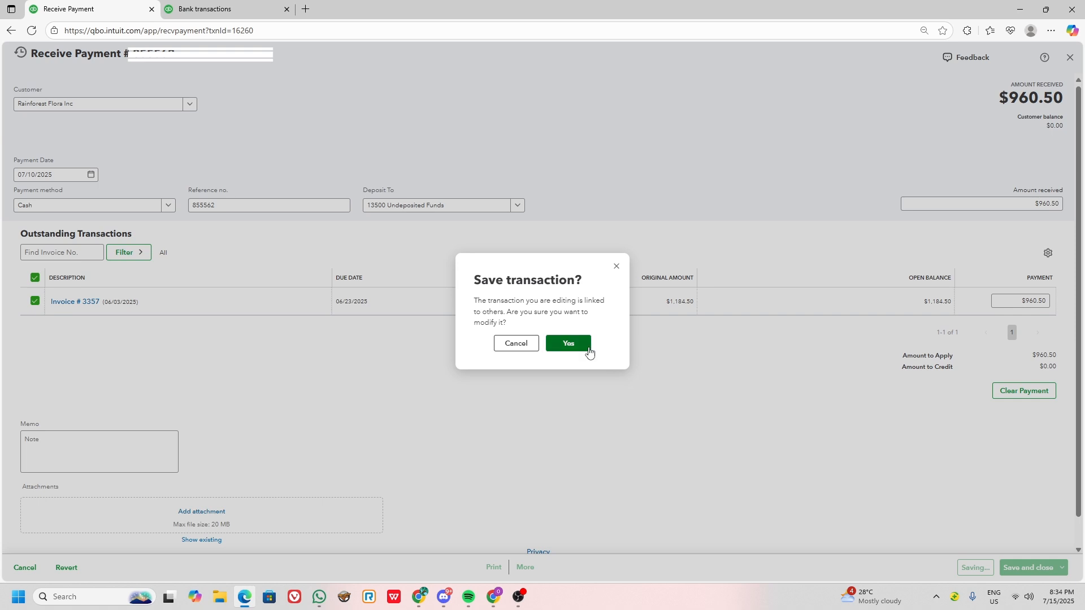
pyautogui.click(588, 352)
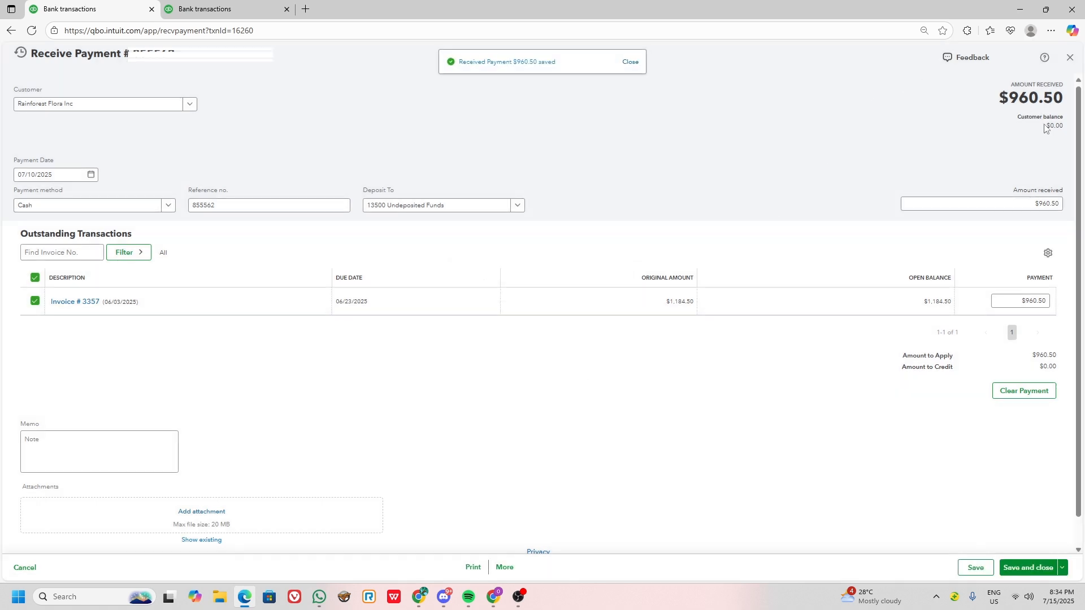
pyautogui.click(1069, 57)
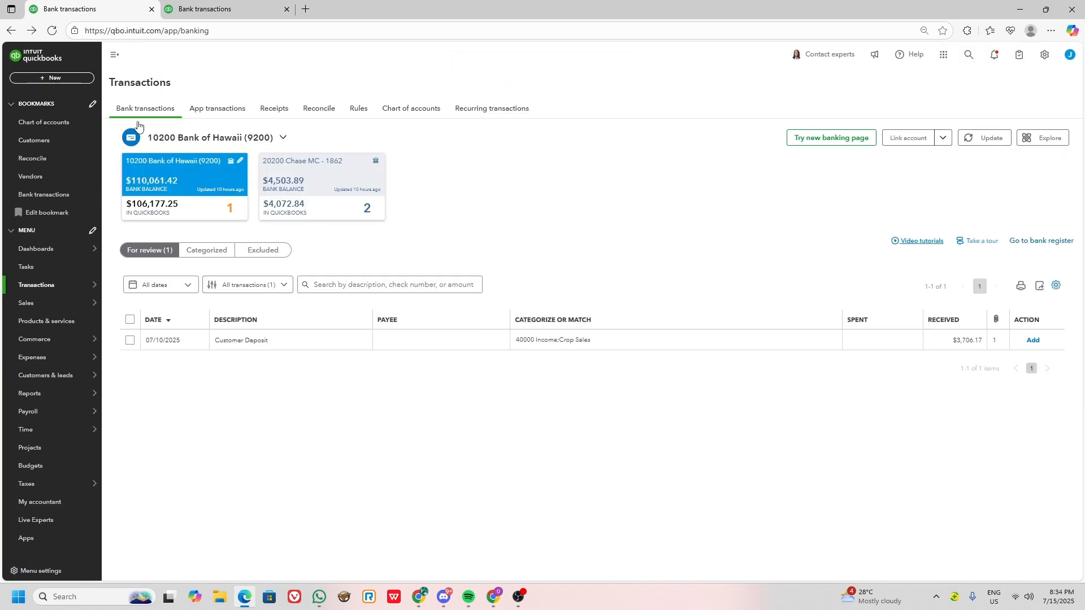
# Start a new bank deposit and include all six payments dated 07/10/2025, leaving out the 09/10/2024 2 WALK payment.
pyautogui.click(54, 78)
pyautogui.click(283, 145)
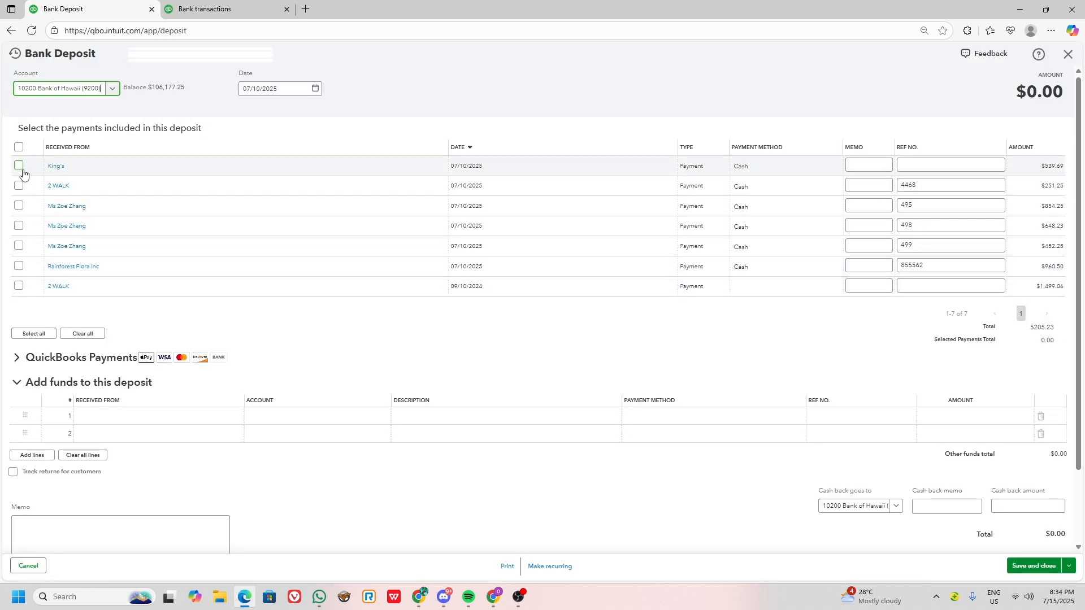
pyautogui.click(18, 266)
pyautogui.click(18, 245)
pyautogui.click(18, 225)
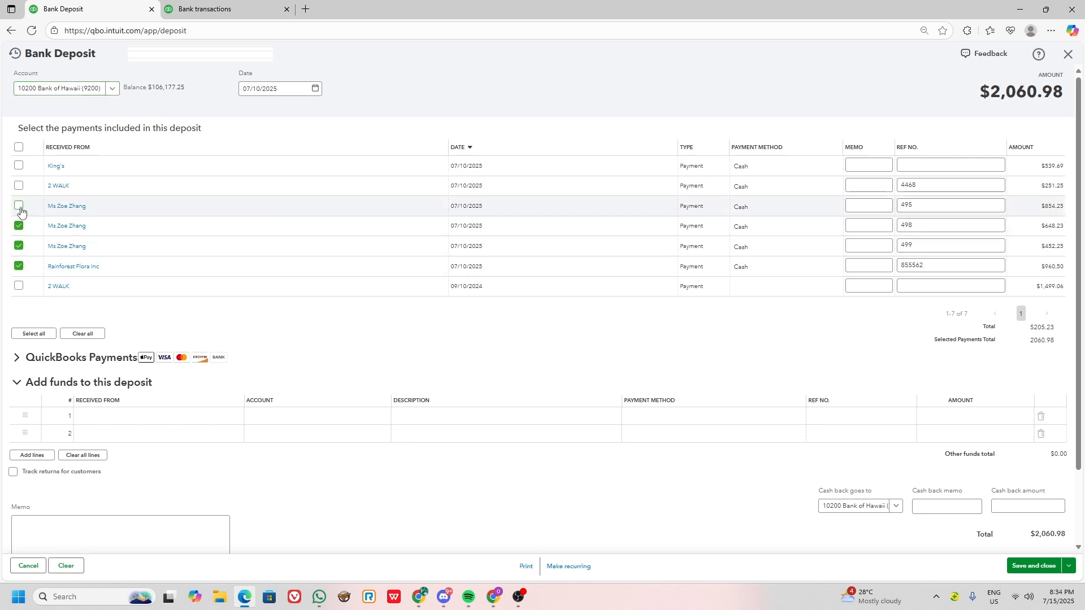
pyautogui.click(19, 205)
pyautogui.click(19, 186)
pyautogui.click(18, 166)
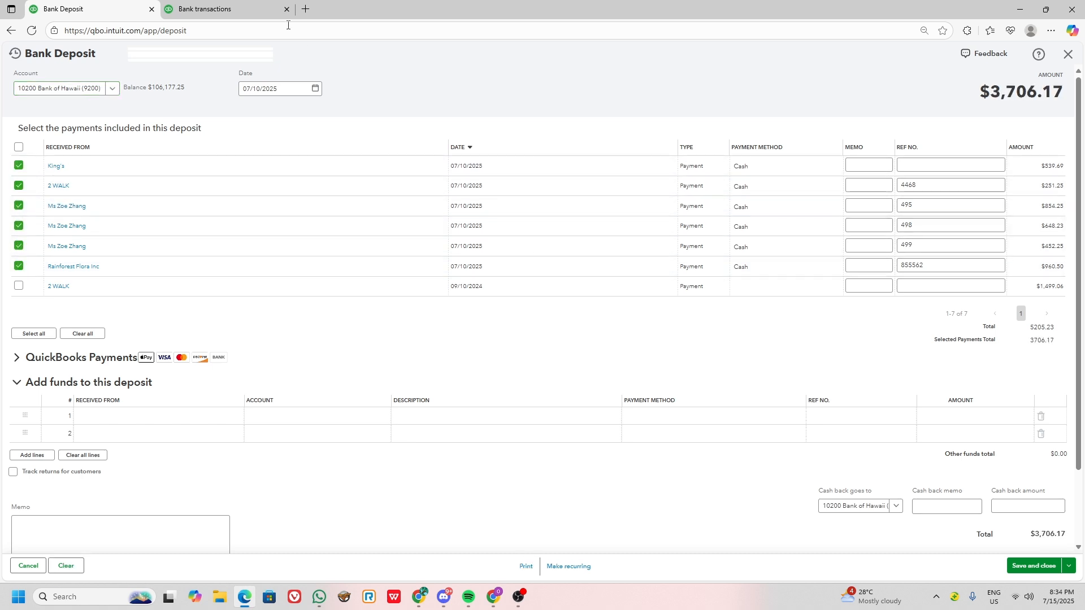
# Compare the bank deposit's total and cash back account with the Customer Deposit transaction's received amount and bank account.
pyautogui.click(254, 8)
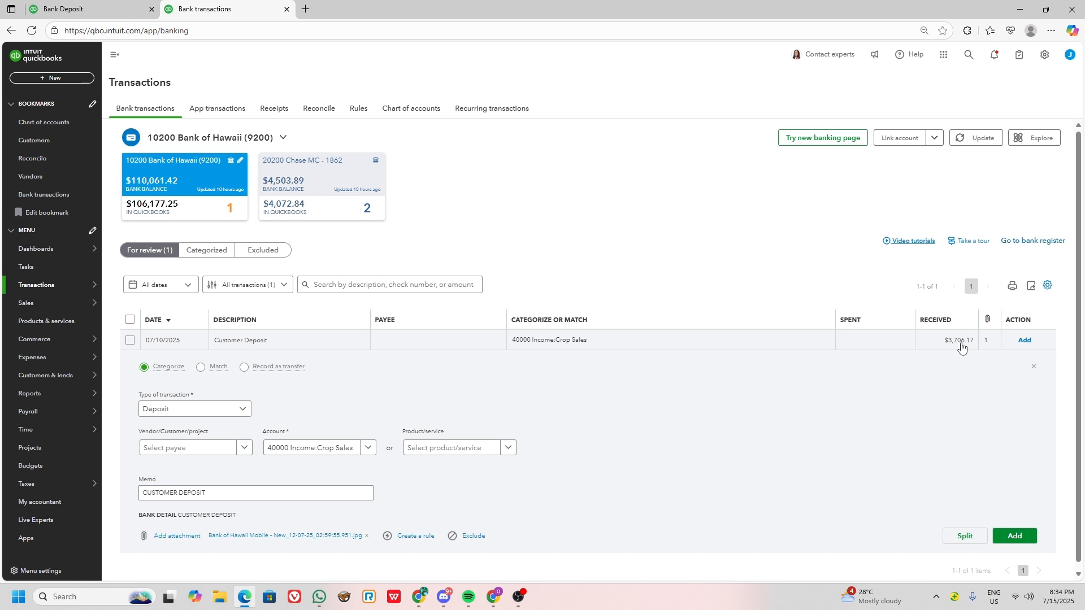
pyautogui.click(141, 6)
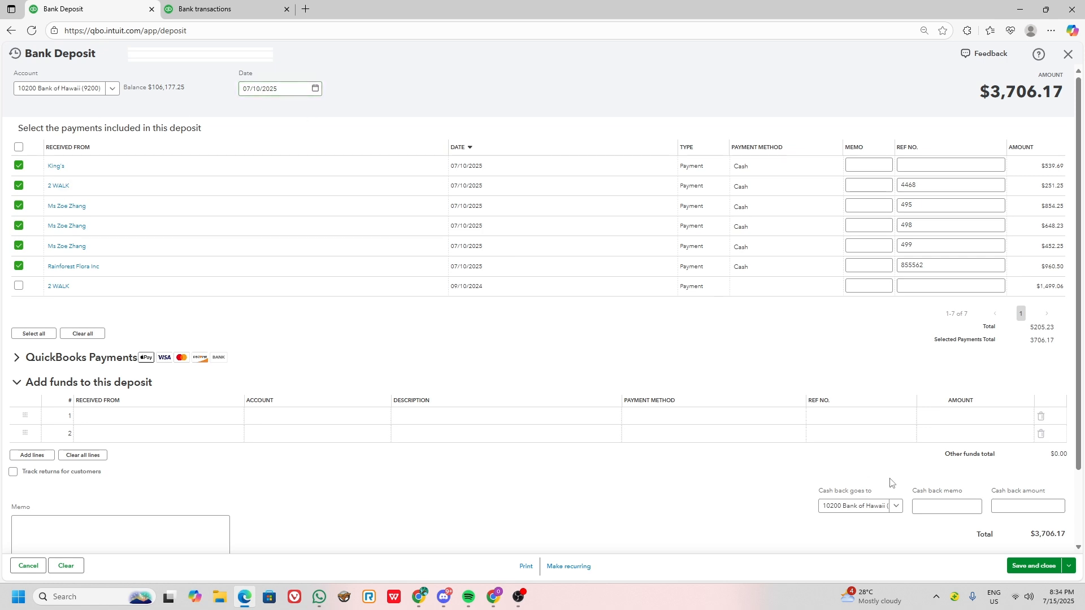
pyautogui.click(893, 508)
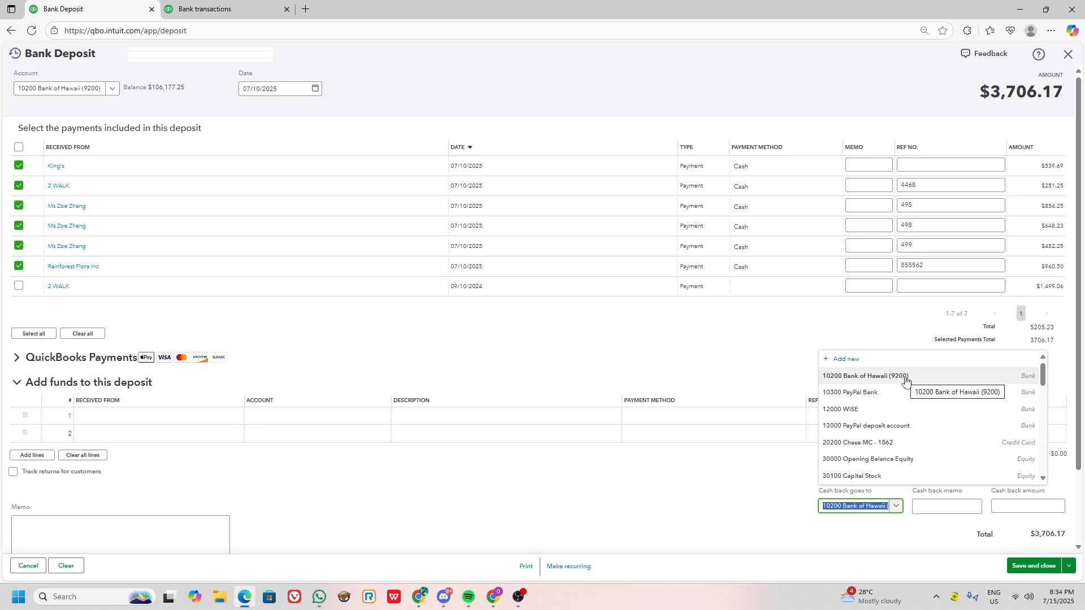
pyautogui.click(199, 7)
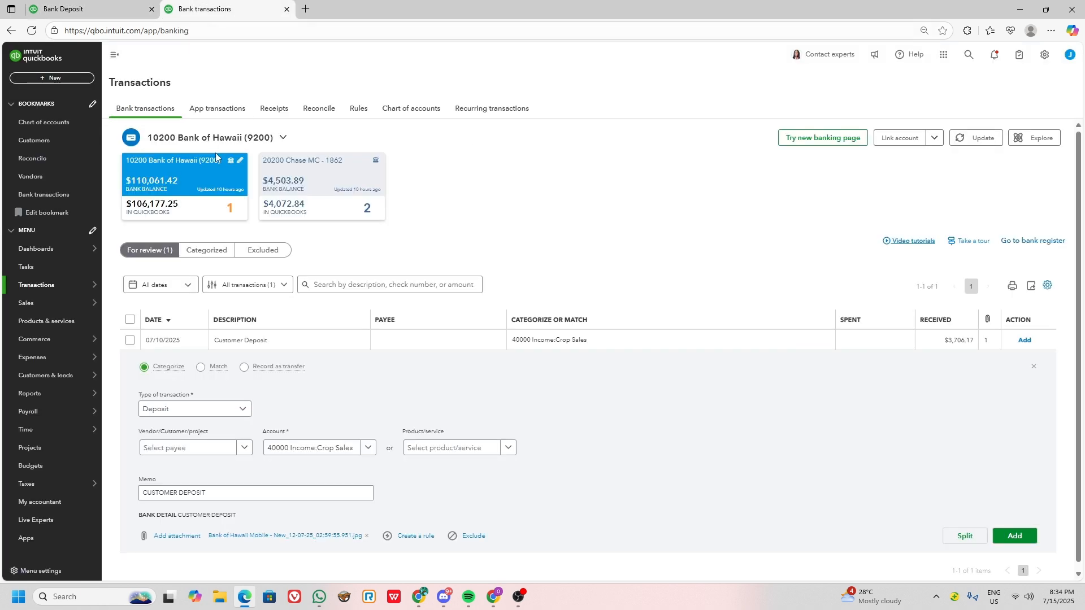
pyautogui.click(84, 8)
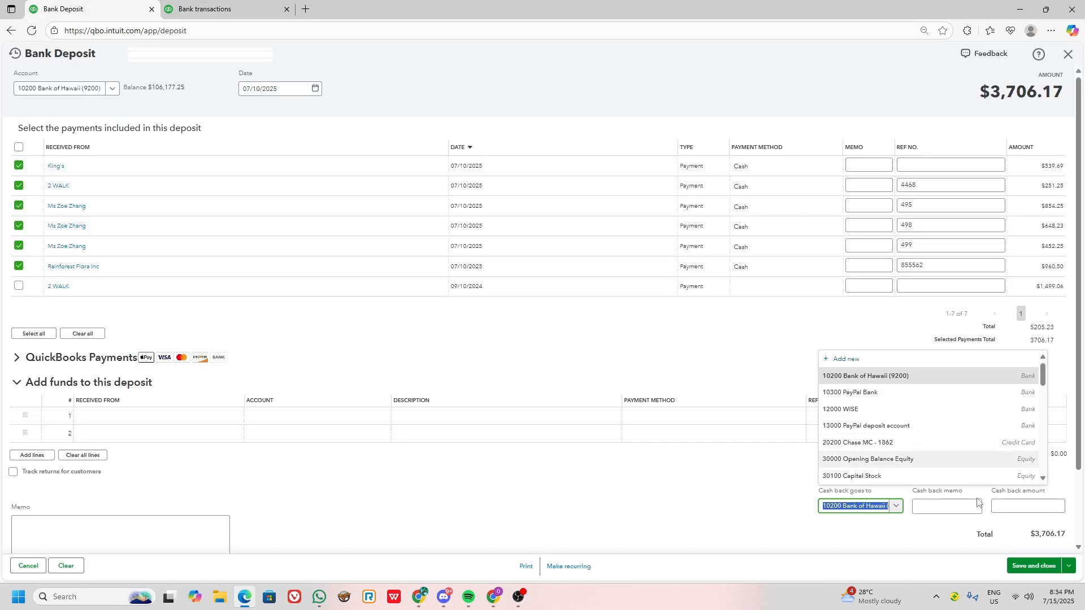
# Save and close the bank deposit, and match it to the 07/10/2025 Customer Deposit bank transaction.
pyautogui.click(1040, 565)
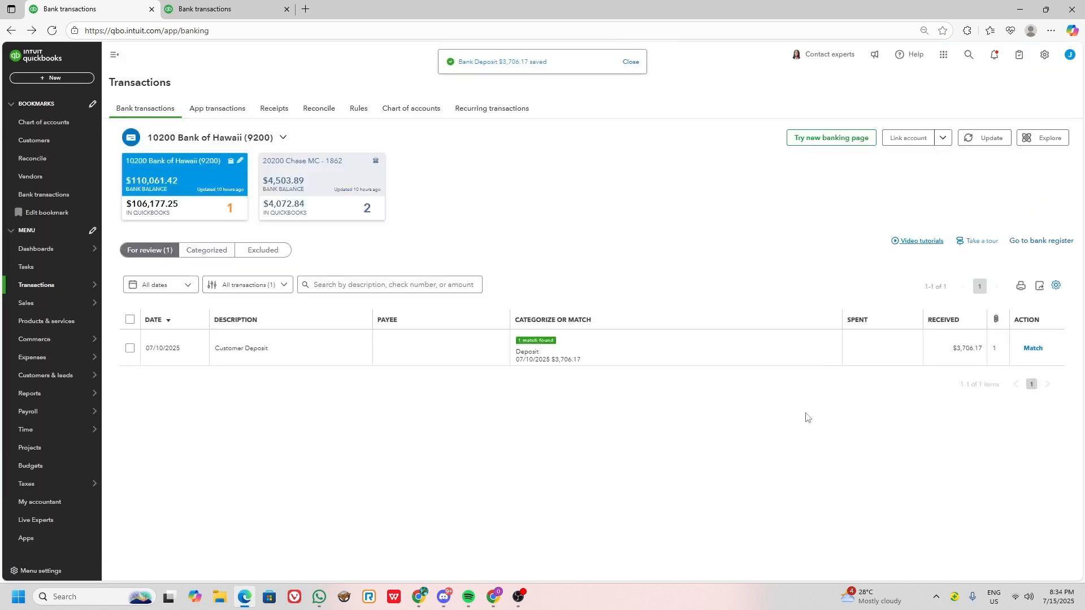
pyautogui.click(1033, 350)
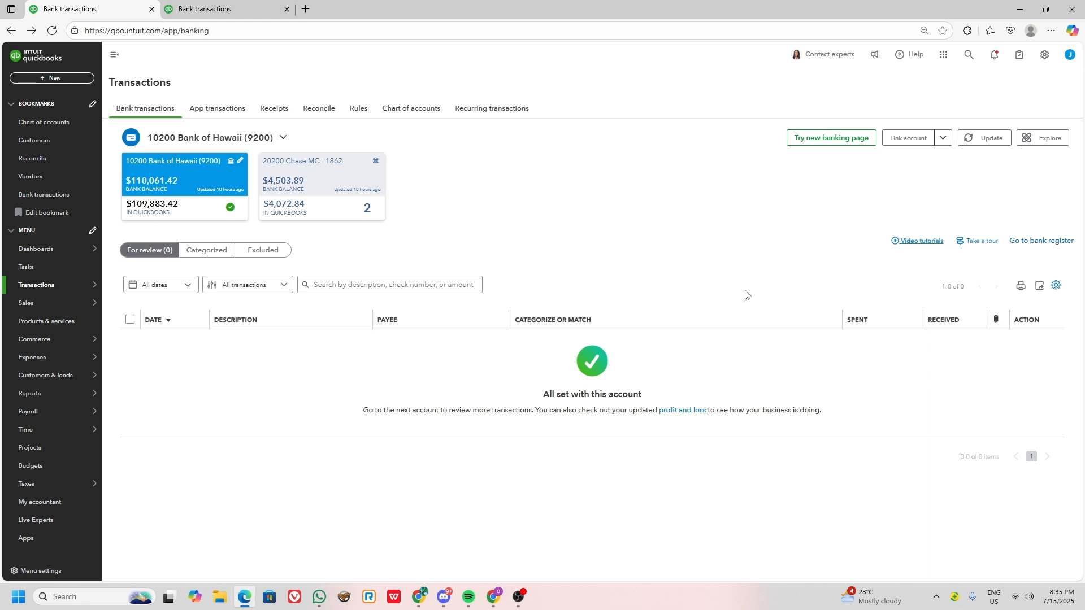
pyautogui.click(519, 597)
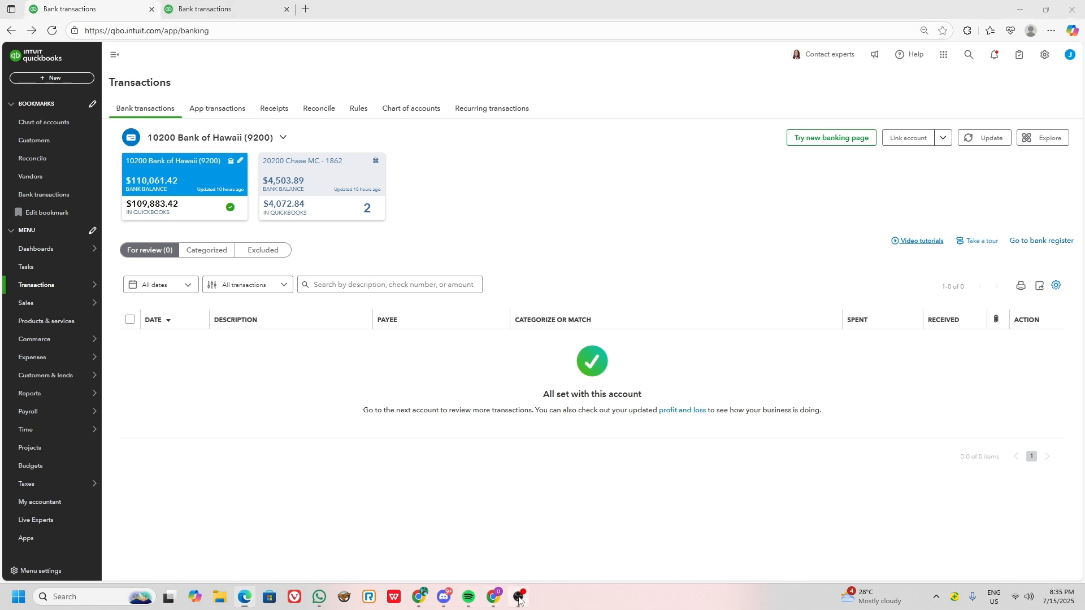